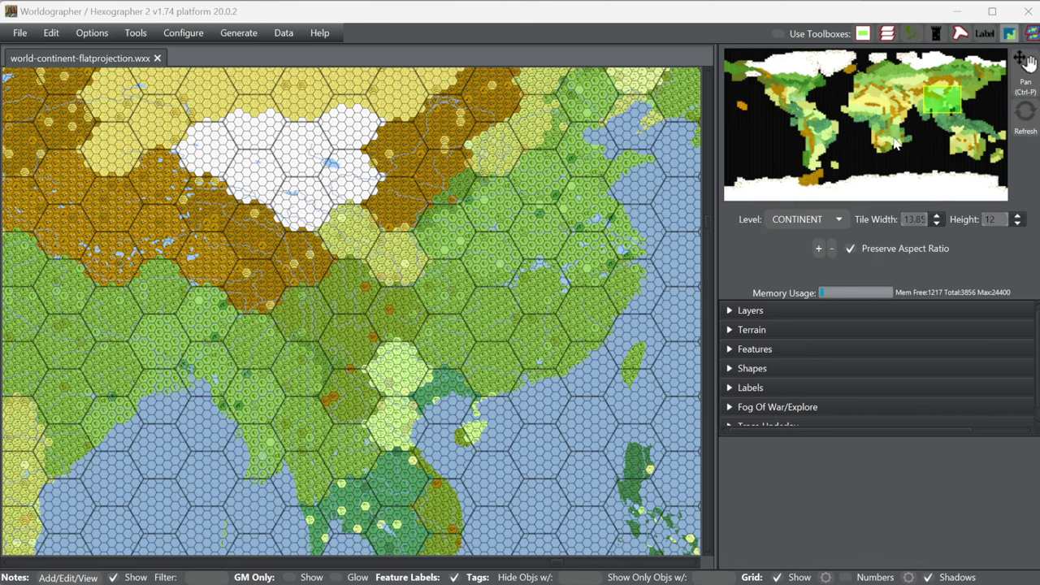
Pan the Continent map from East Asia past Europe to Africa's northwest coast
left_click(940, 105)
left_click_drag(939, 102, 802, 104)
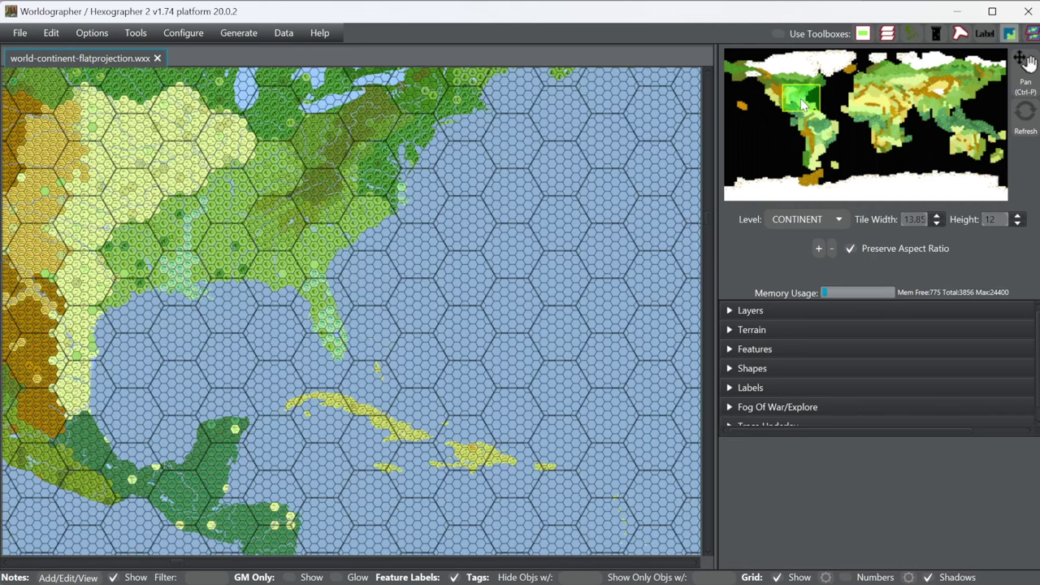
left_click_drag(802, 104, 864, 103)
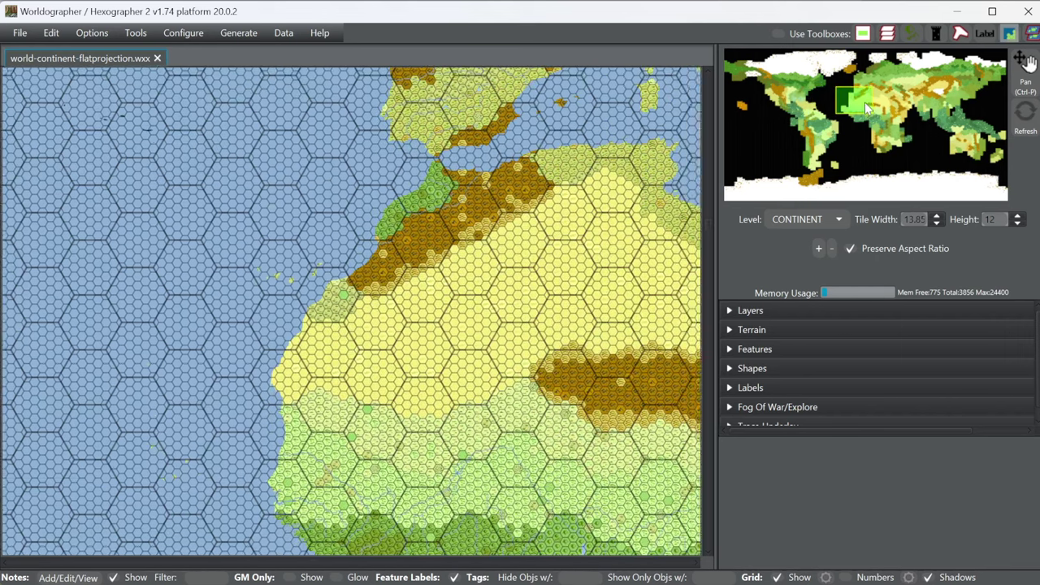
Switch the map level to WORLD, then back to CONTINENT
left_click(801, 221)
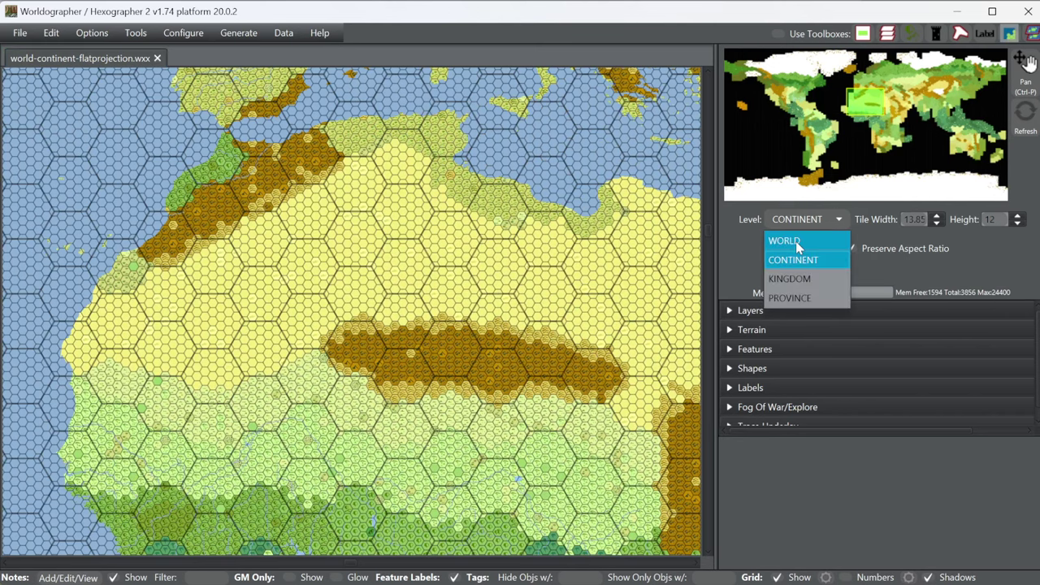
left_click(784, 240)
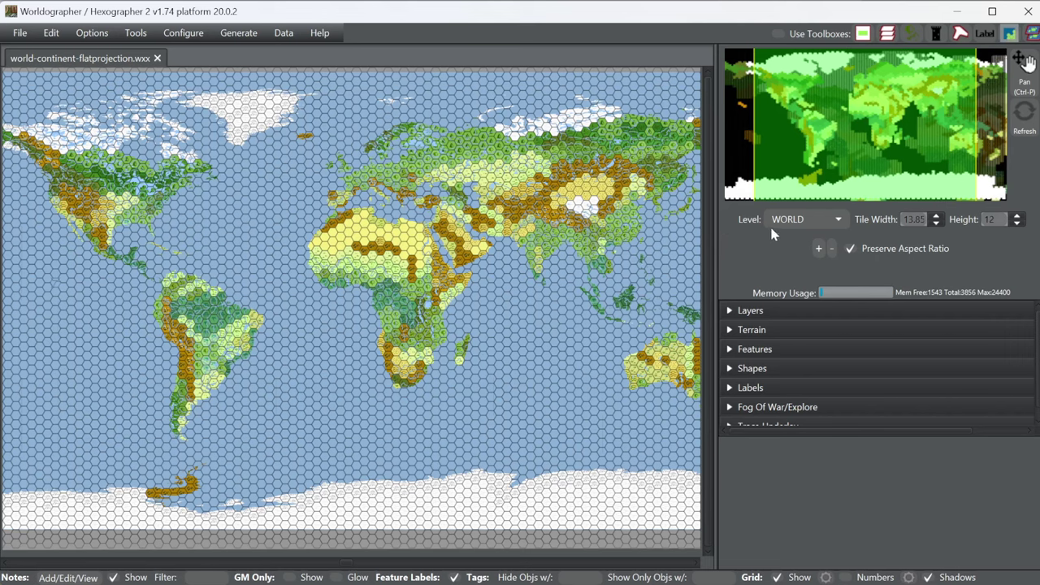
left_click(800, 219)
left_click(806, 263)
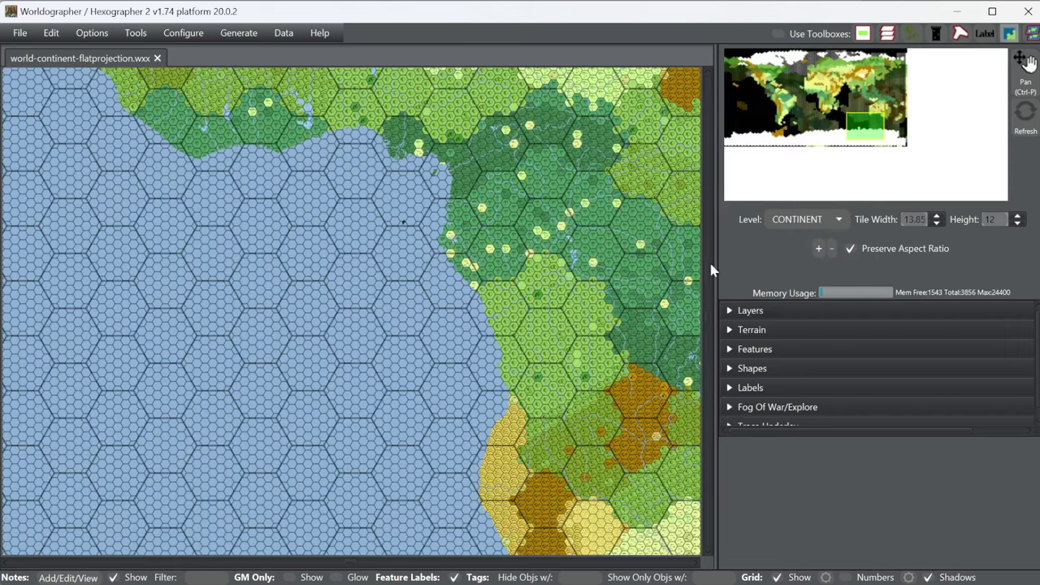
Pan the Continent view via North America to Iberia and North Africa
left_click(867, 137)
left_click_drag(867, 137, 786, 100)
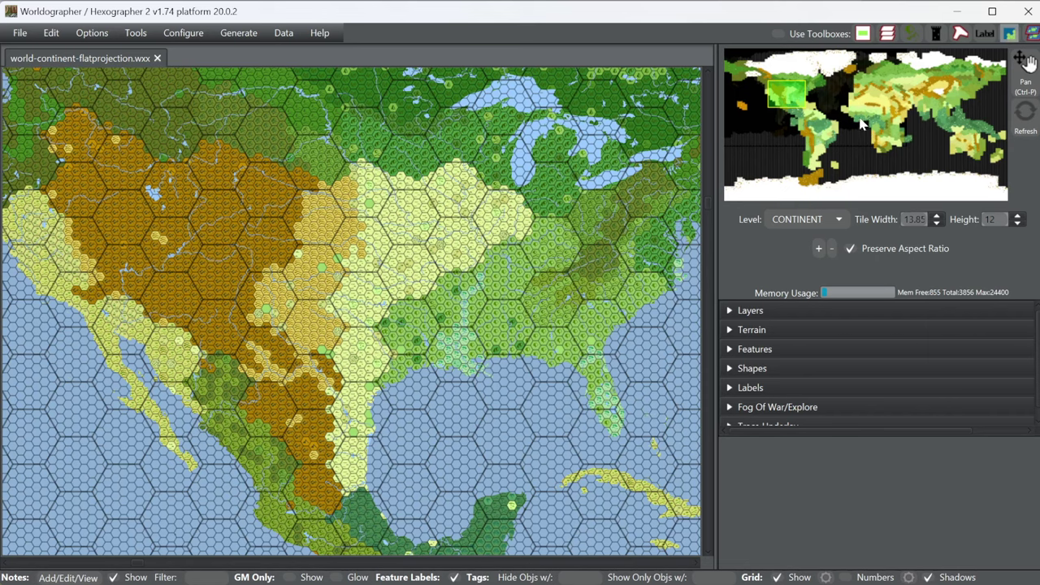
left_click_drag(778, 92, 855, 92)
left_click(854, 92)
left_click(857, 95)
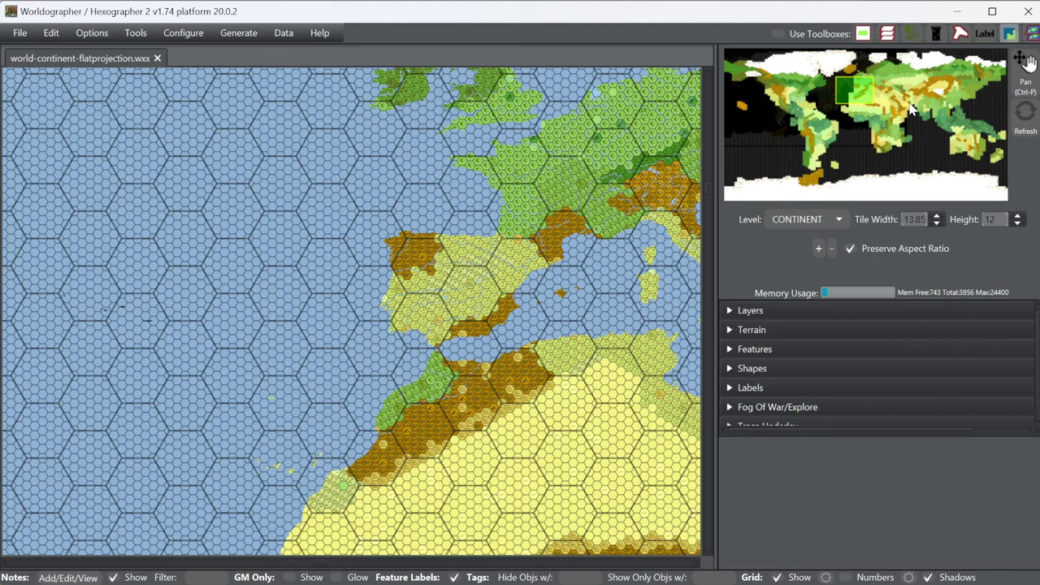
Minimize Worldographer and browse worldographer.com's Examples – World/Kingdom Maps page in Firefox
left_click(957, 16)
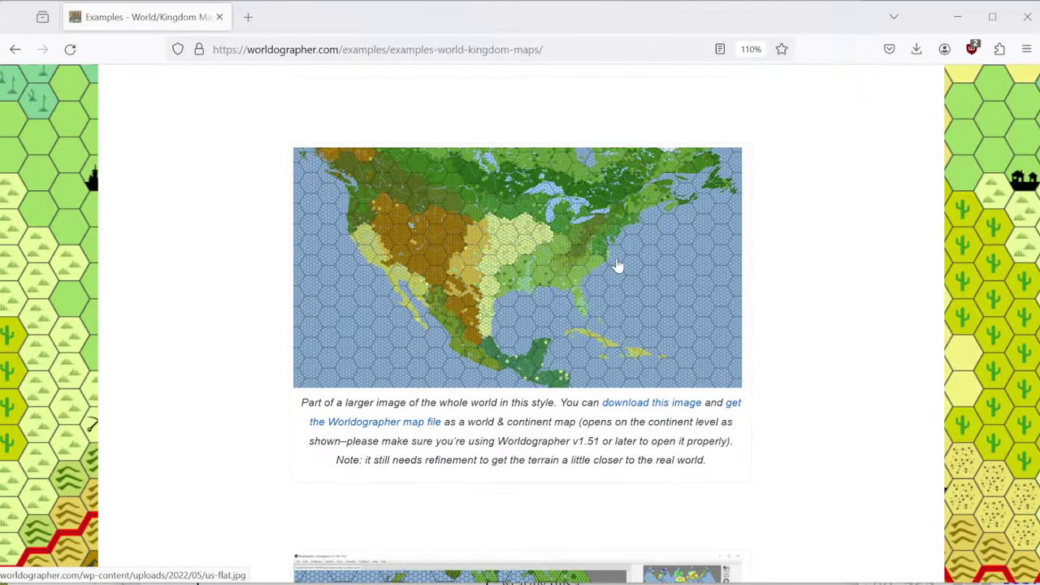
scroll(875, 277, "up", 5)
scroll(874, 276, "up", 3)
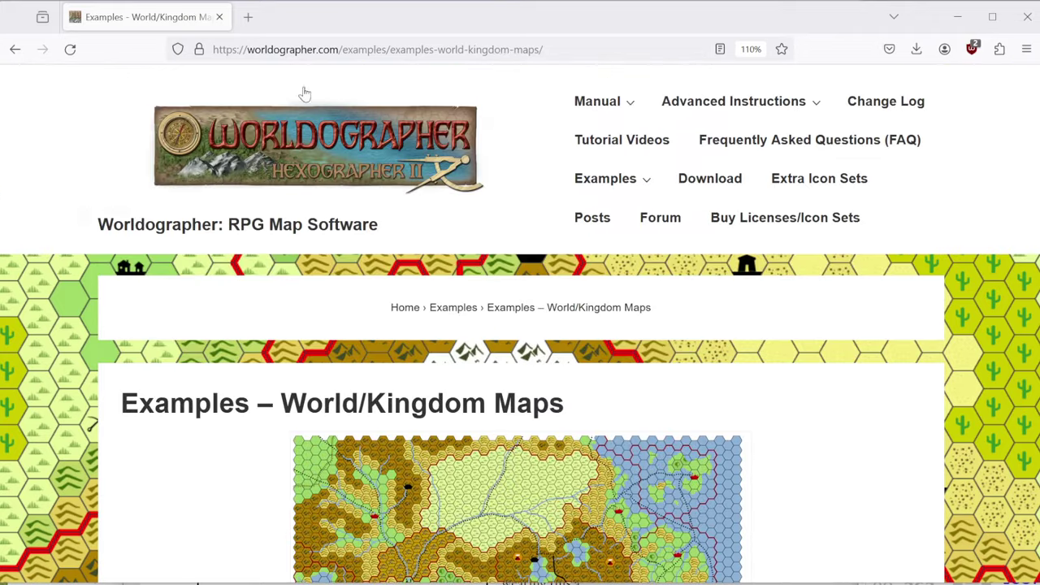
left_click(615, 179)
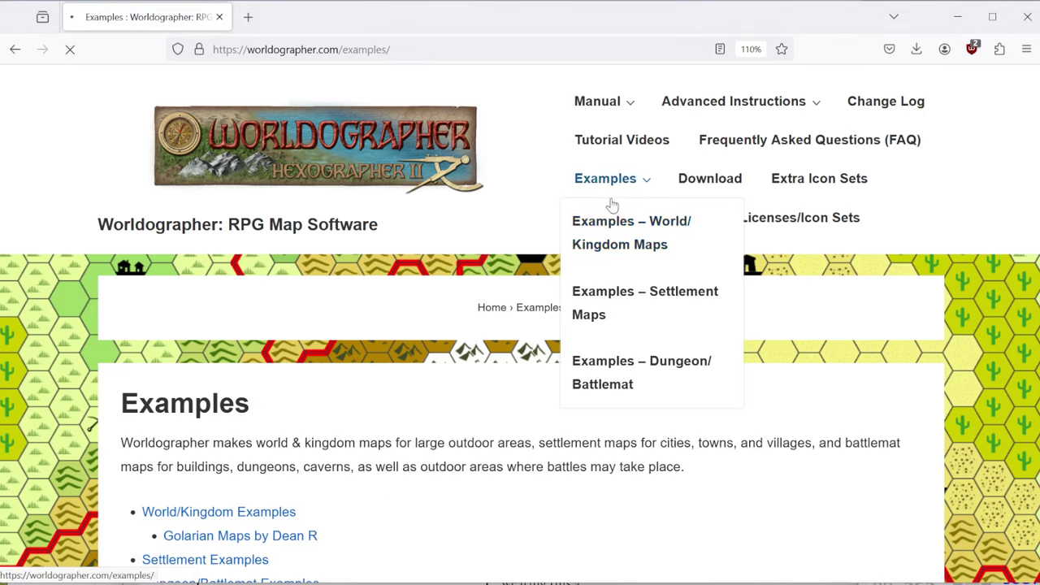
left_click(659, 235)
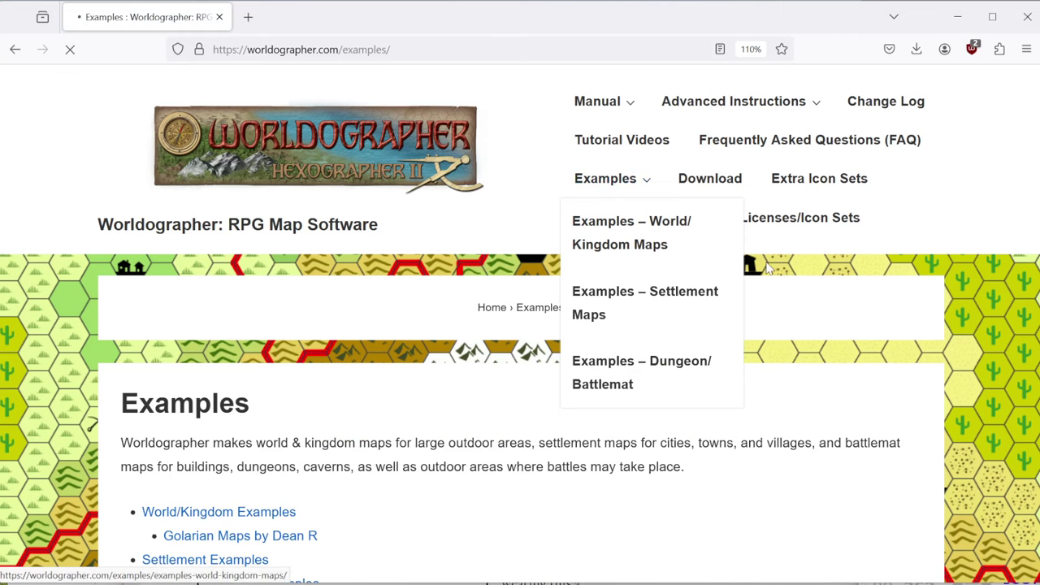
scroll(752, 372, "down", 5)
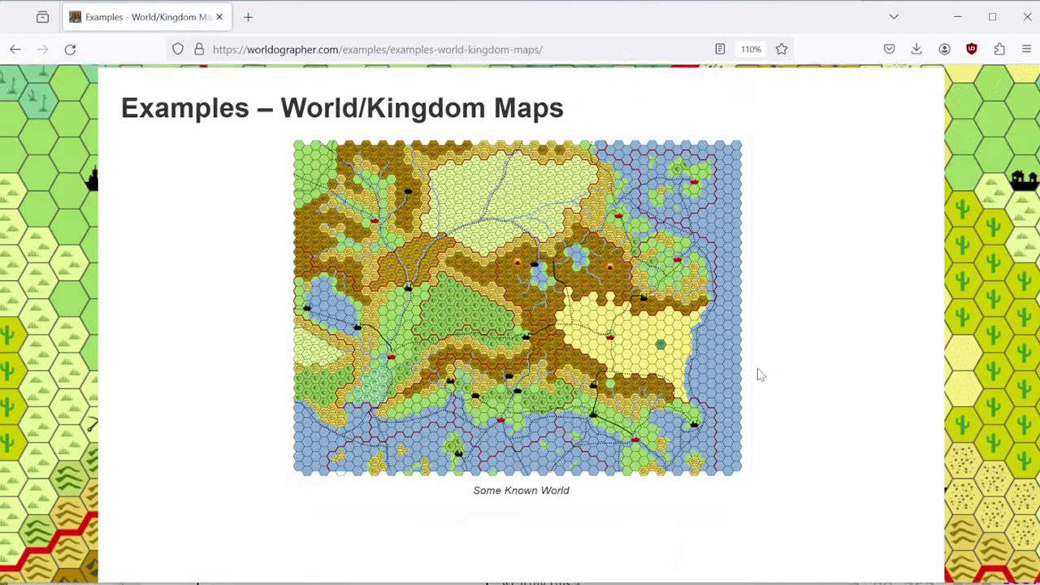
scroll(734, 367, "down", 6)
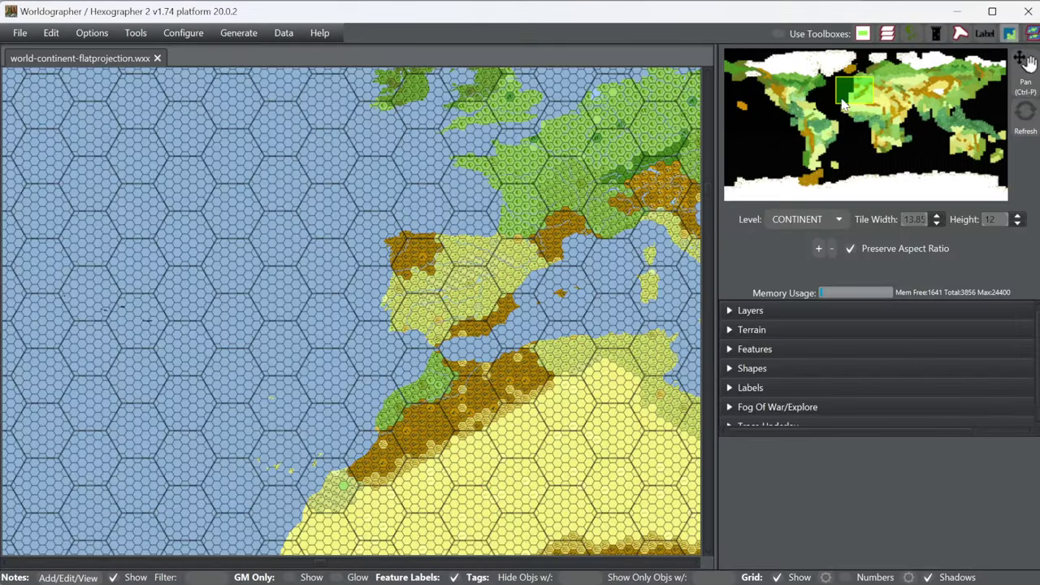
Pan east to the Mediterranean and set the map level to WORLD
left_click_drag(855, 94, 911, 103)
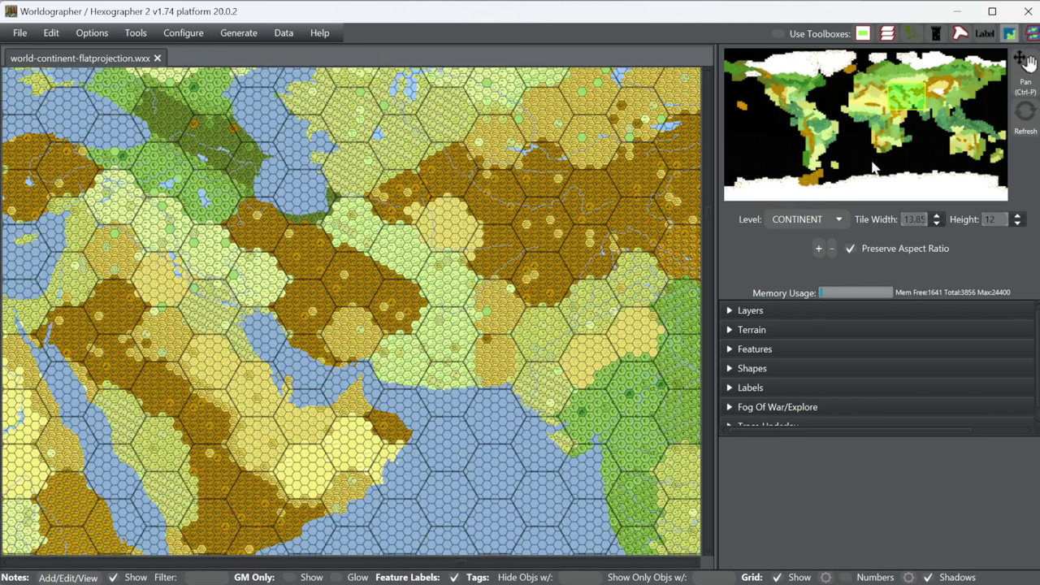
left_click(829, 228)
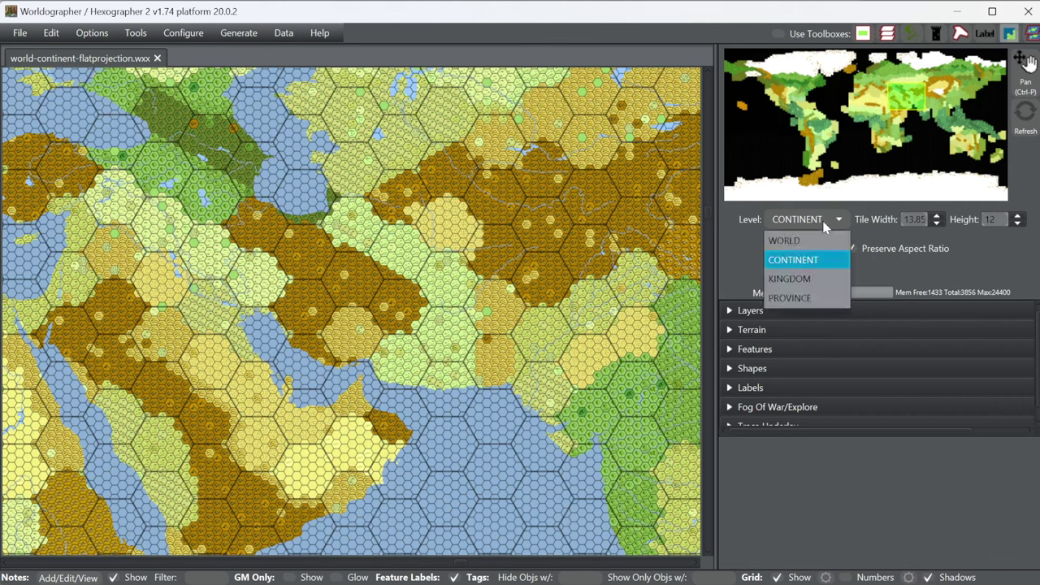
left_click(785, 242)
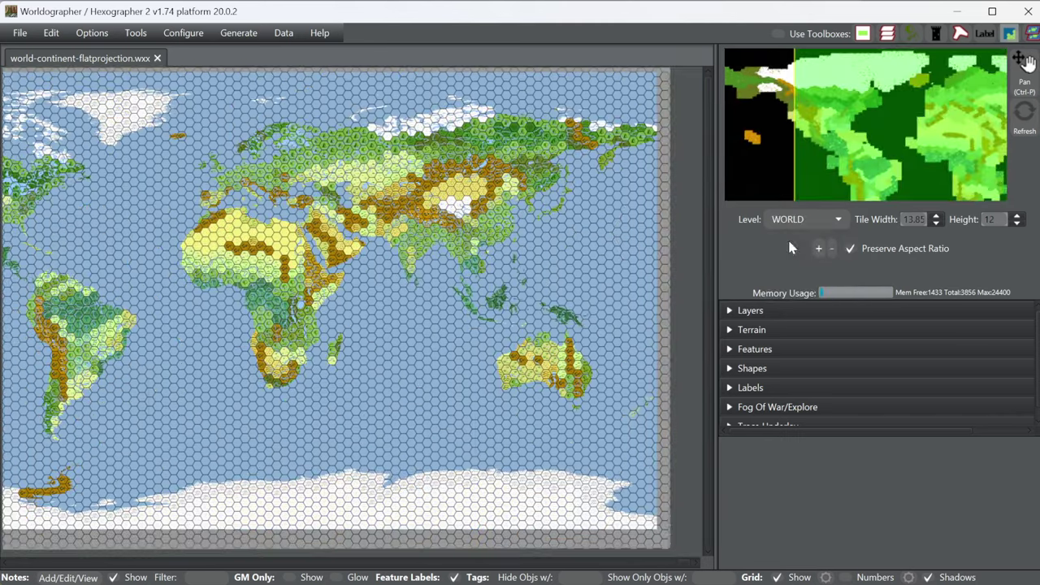
Reframe the World map view so the entire globe is visible
left_click(866, 119)
left_click(853, 120)
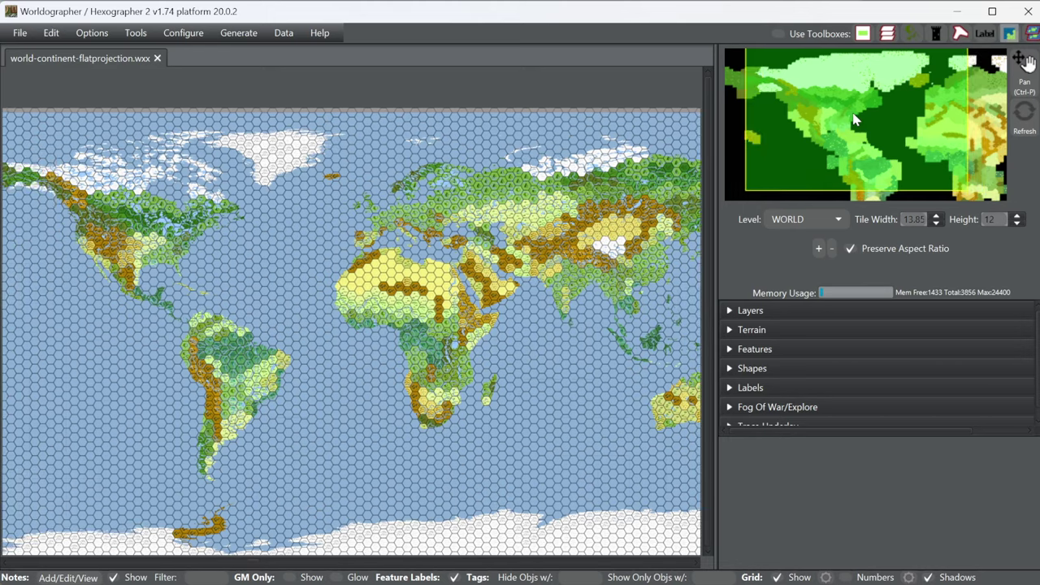
left_click(853, 122)
left_click(854, 155)
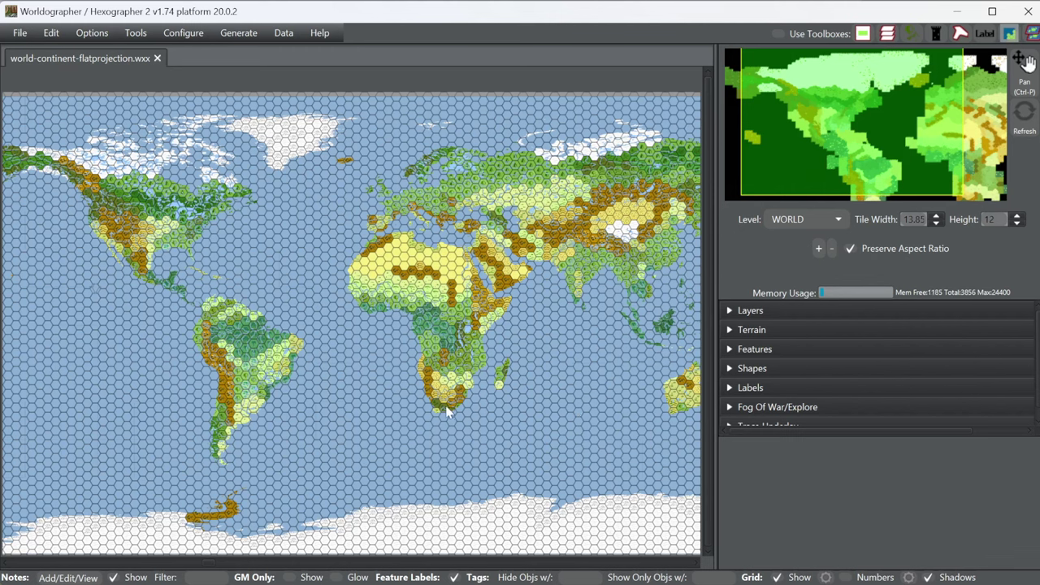
Turn on Grid Numbers and zoom in on the Gulf of Guinea coast
left_click(845, 577)
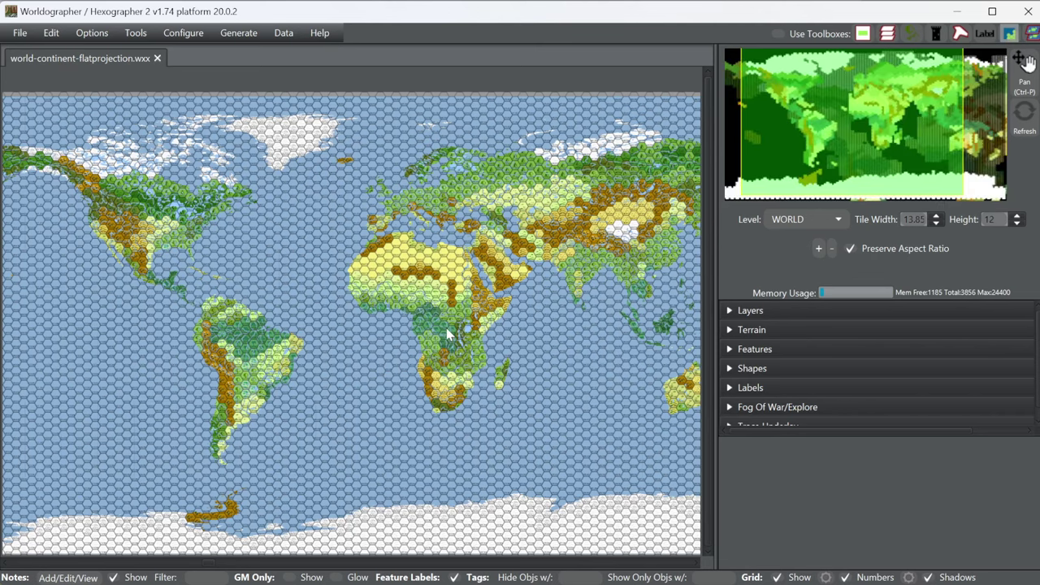
scroll(446, 351, "up", 4)
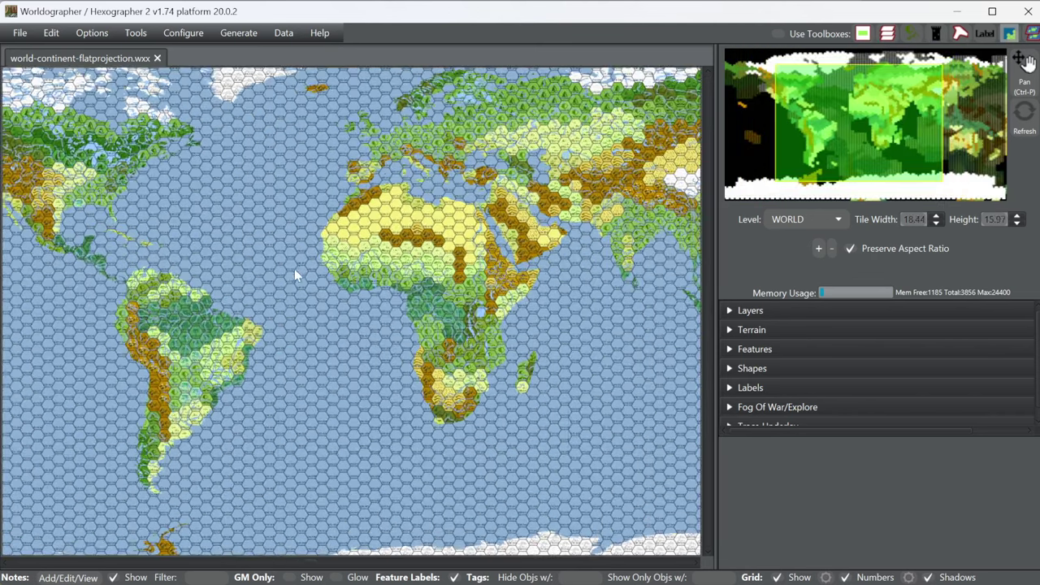
scroll(317, 275, "up", 6)
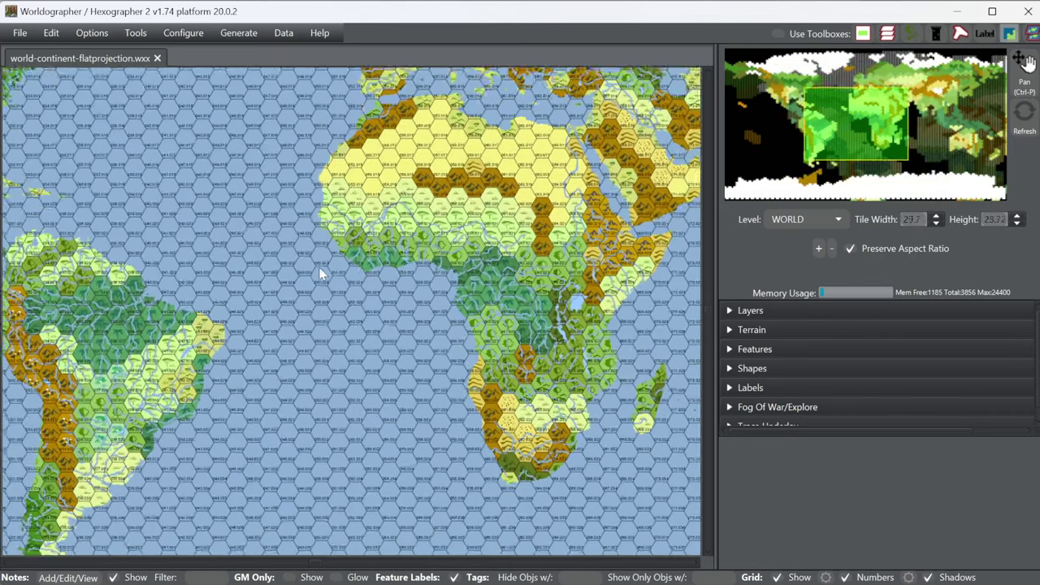
scroll(323, 268, "up", 2)
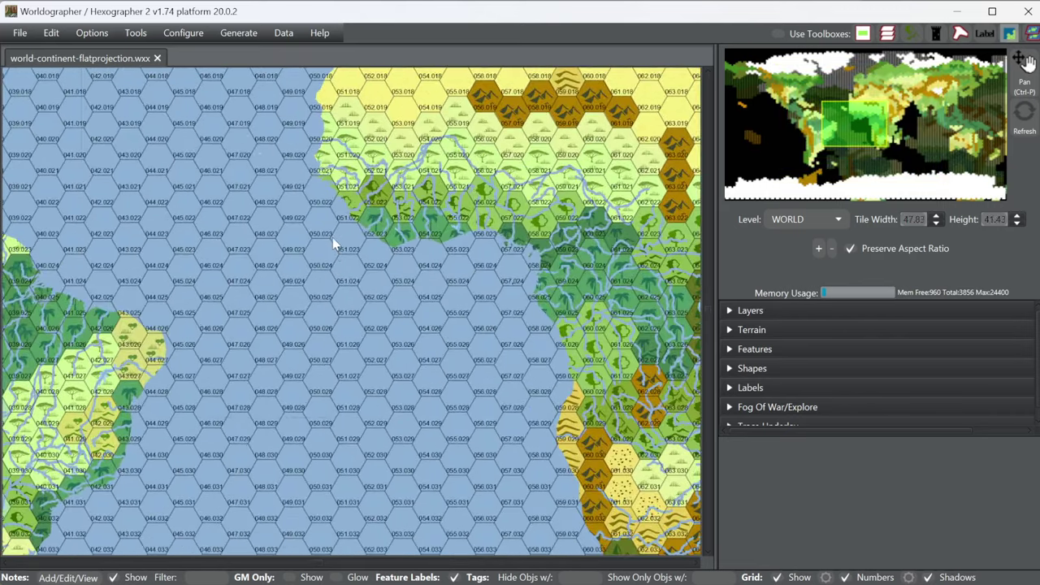
scroll(335, 236, "up", 2)
scroll(335, 230, "up", 2)
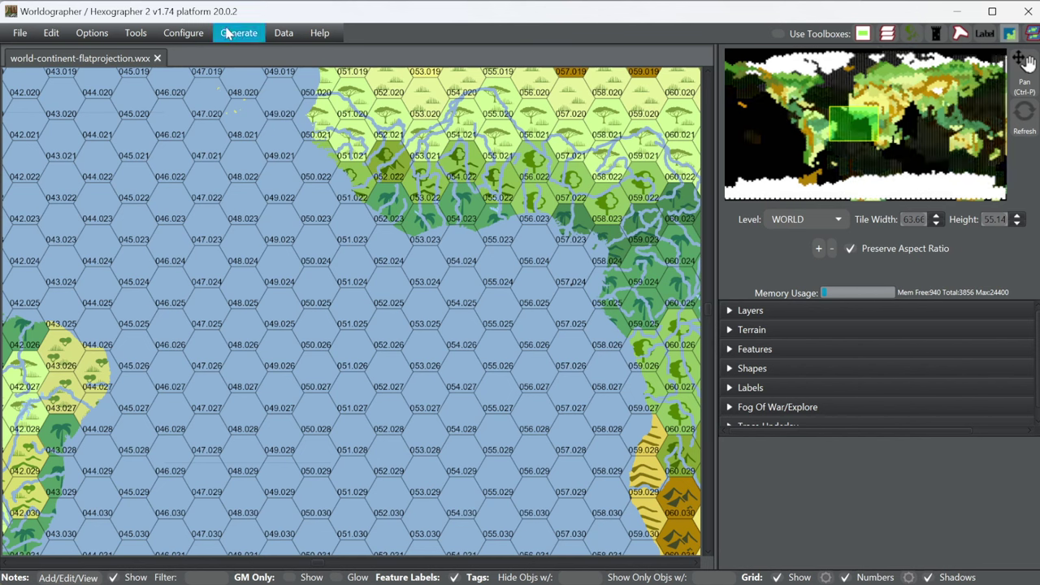
Cut 48 columns from the map using Left Margin -48 in Expand/Shrink Columns/Rows
left_click(135, 34)
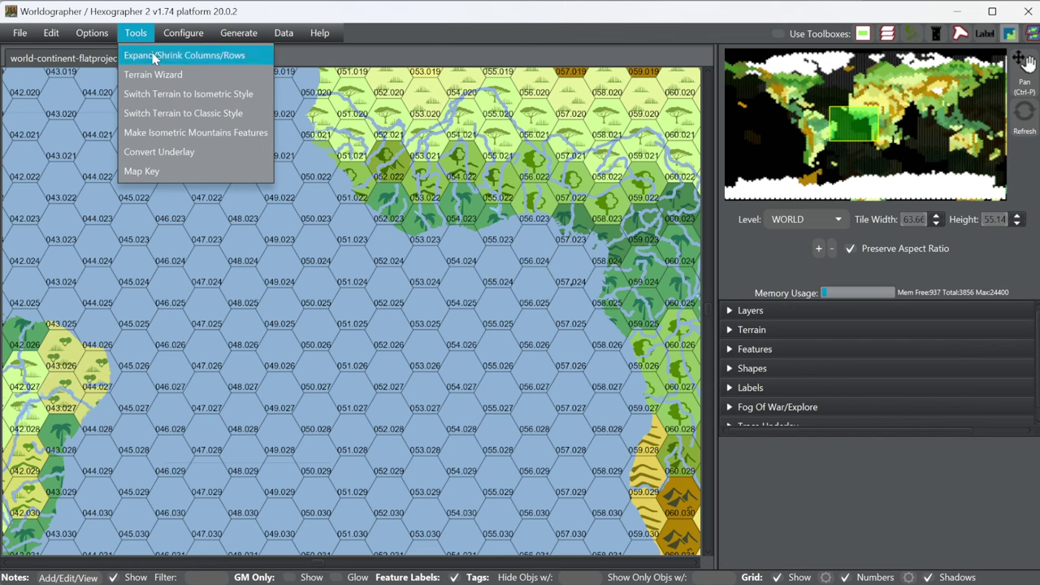
left_click(153, 57)
left_click(757, 448)
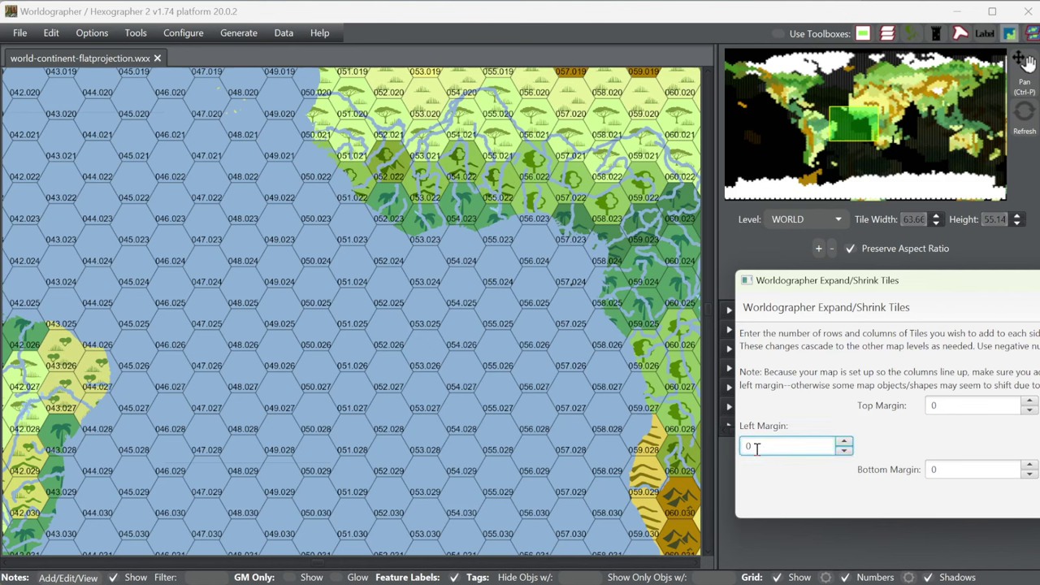
double_click(757, 448)
type("-48")
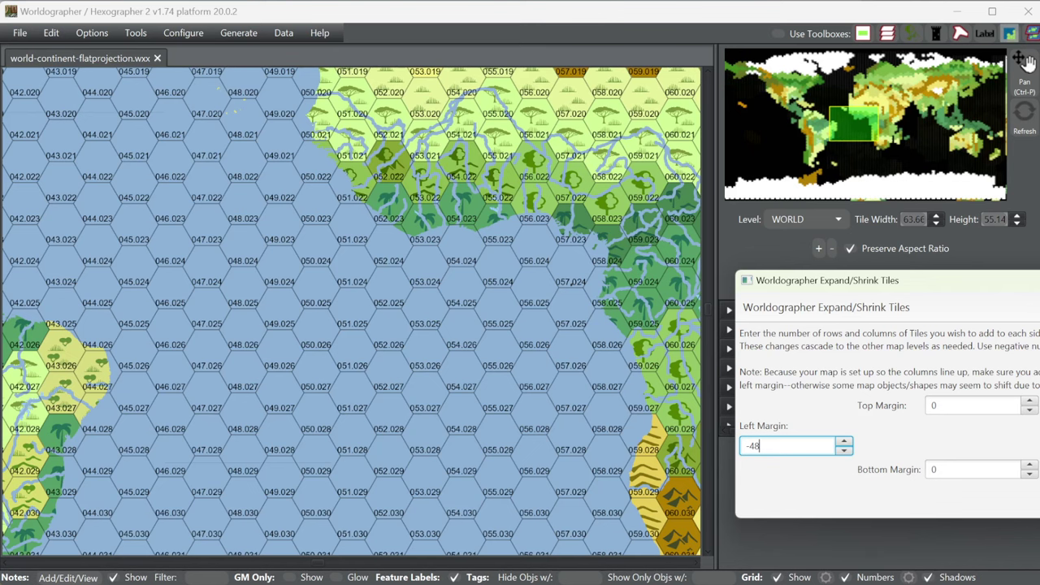
key("Return")
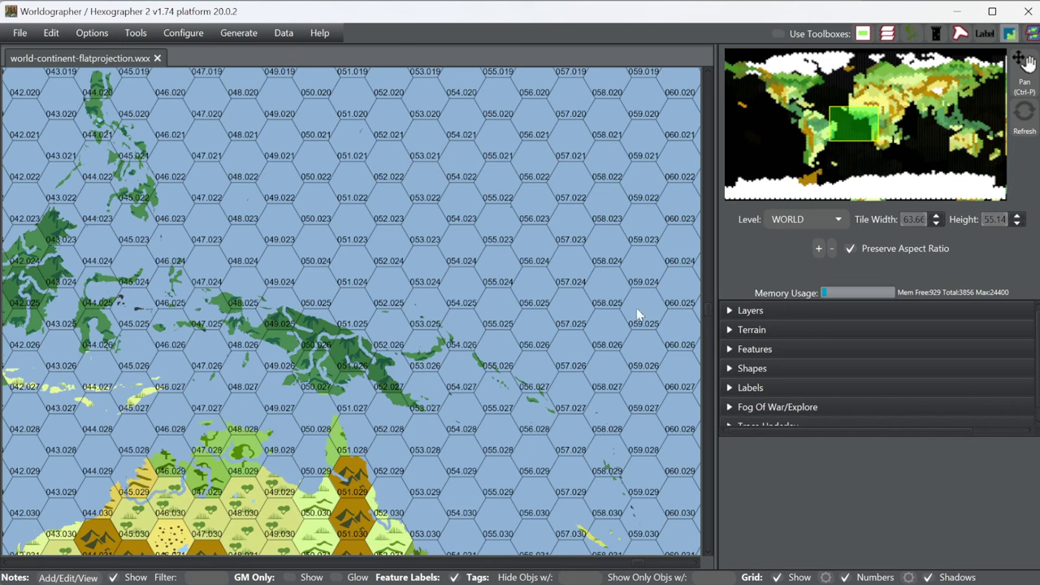
Open Expand/Shrink Columns/Rows and cancel without resizing the map
left_click(173, 33)
mouse_move(137, 34)
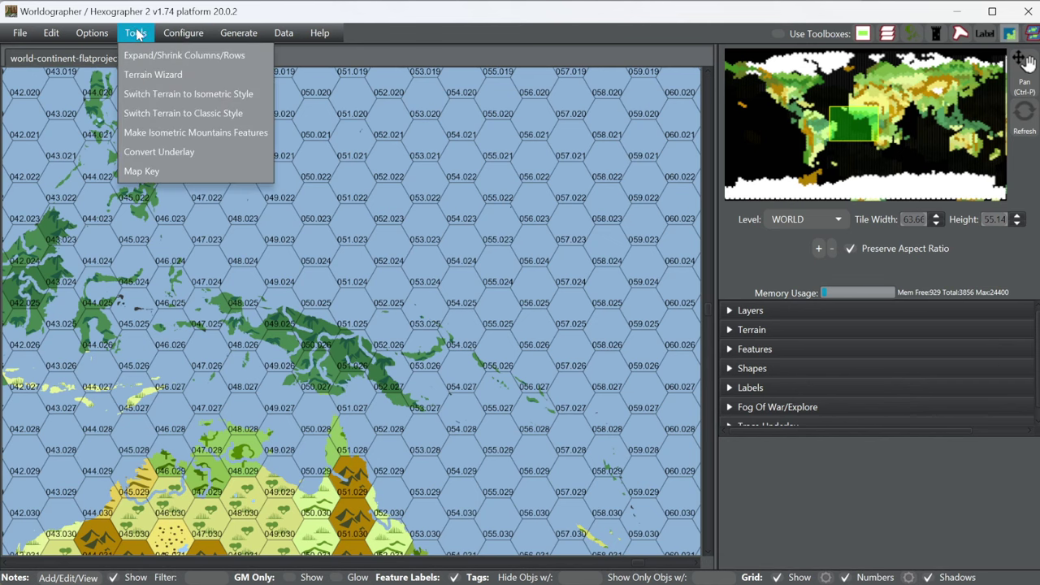
left_click(142, 55)
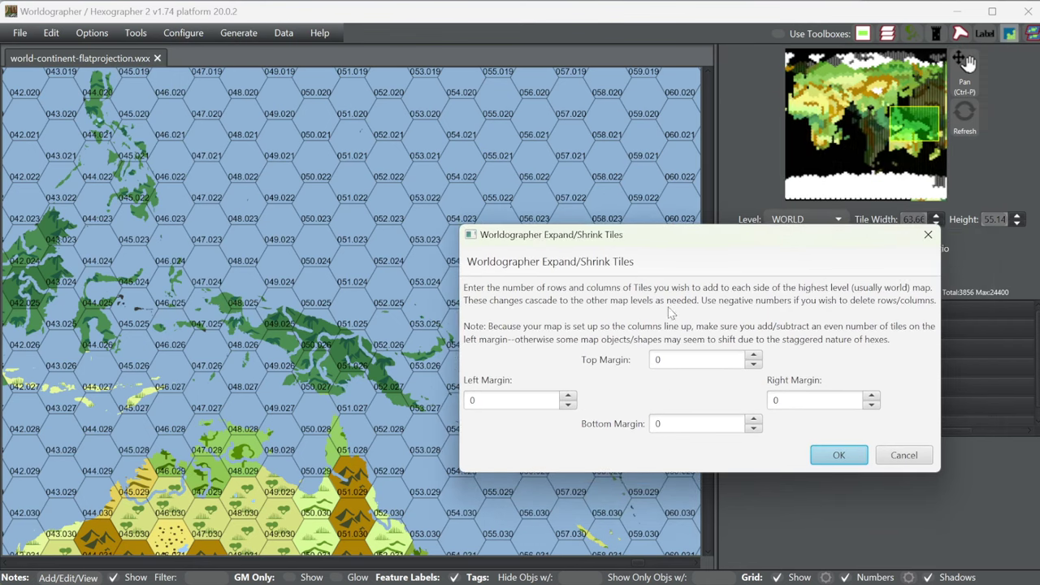
left_click(902, 455)
Pan the view via Asia and Europe to northwest Africa and the Sahara
left_click(862, 96)
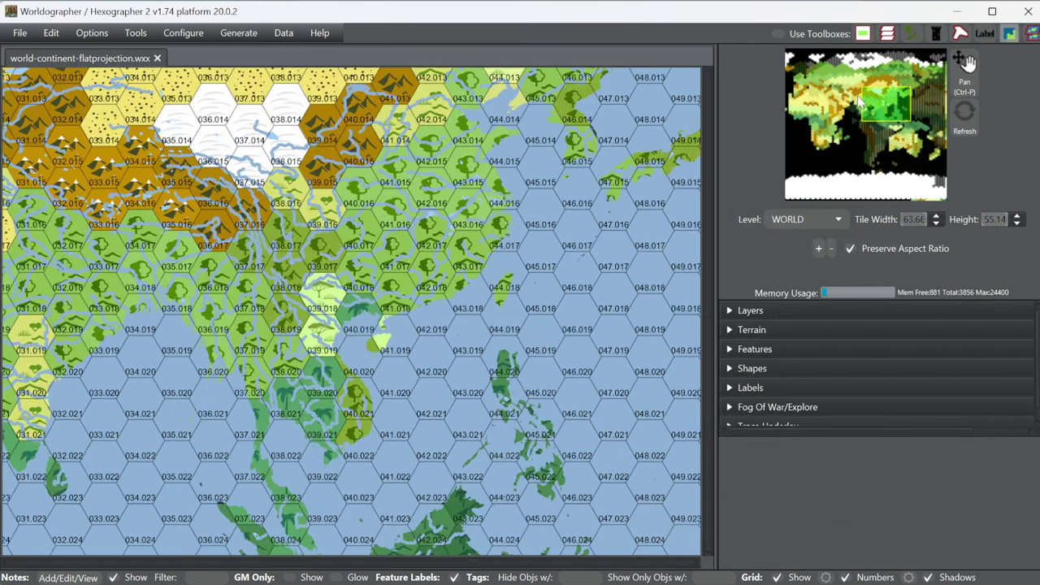
left_click_drag(861, 96, 804, 112)
left_click(809, 94)
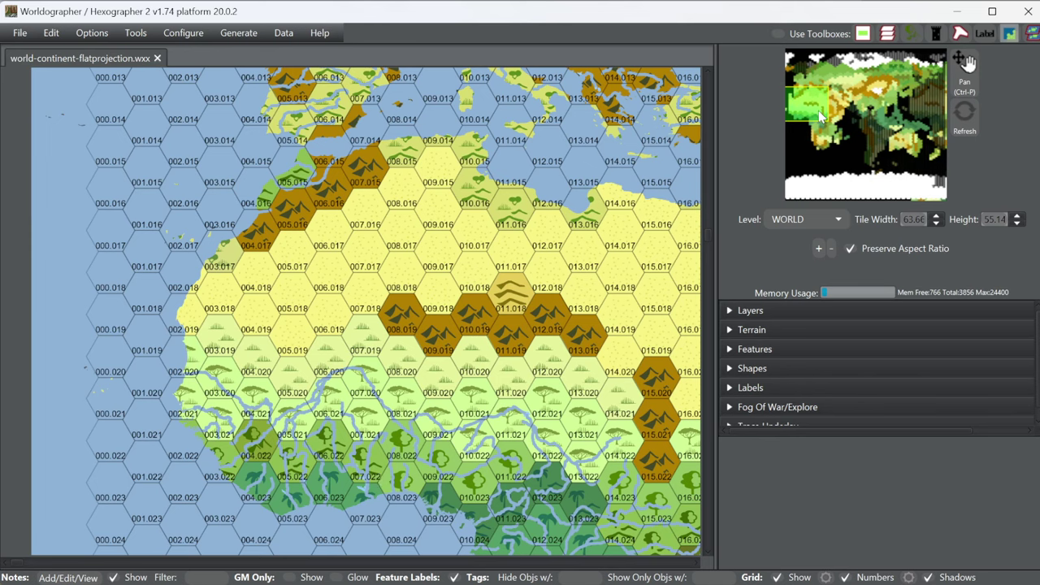
left_click_drag(820, 116, 806, 103)
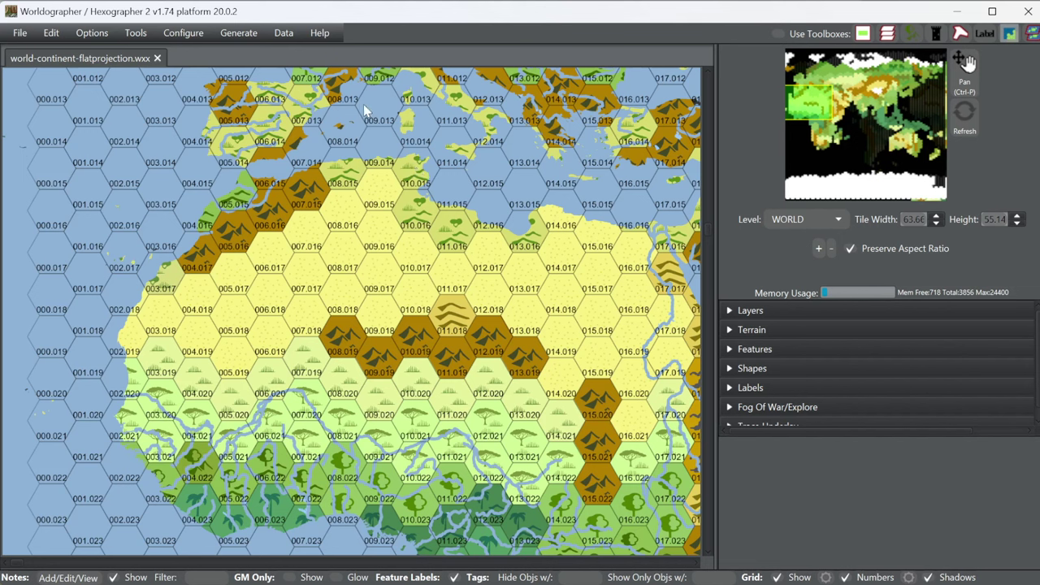
Remove 14 rows from the map's top with Top Margin -14 in Expand/Shrink Columns/Rows
left_click(165, 31)
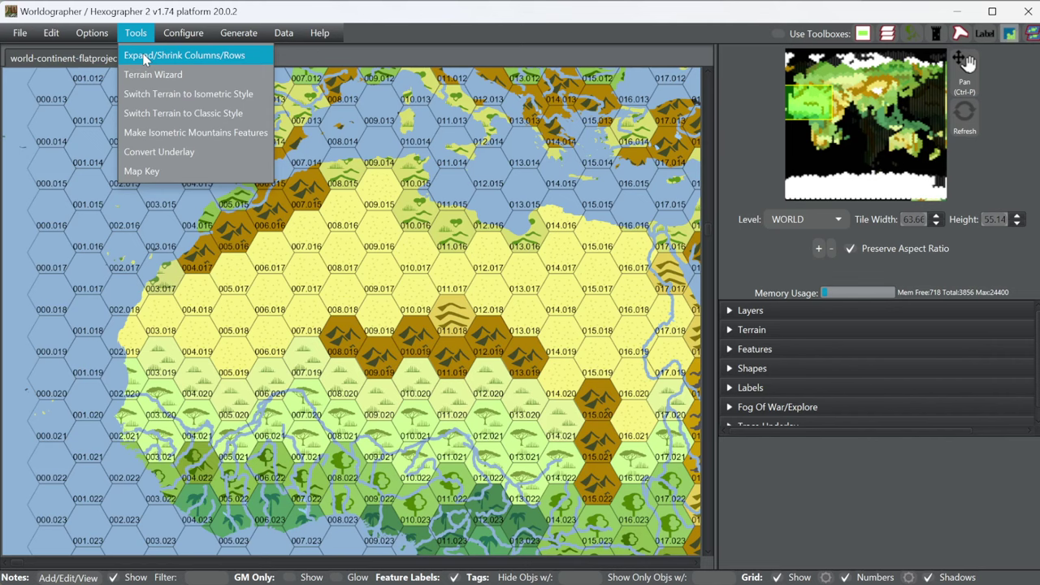
left_click(143, 53)
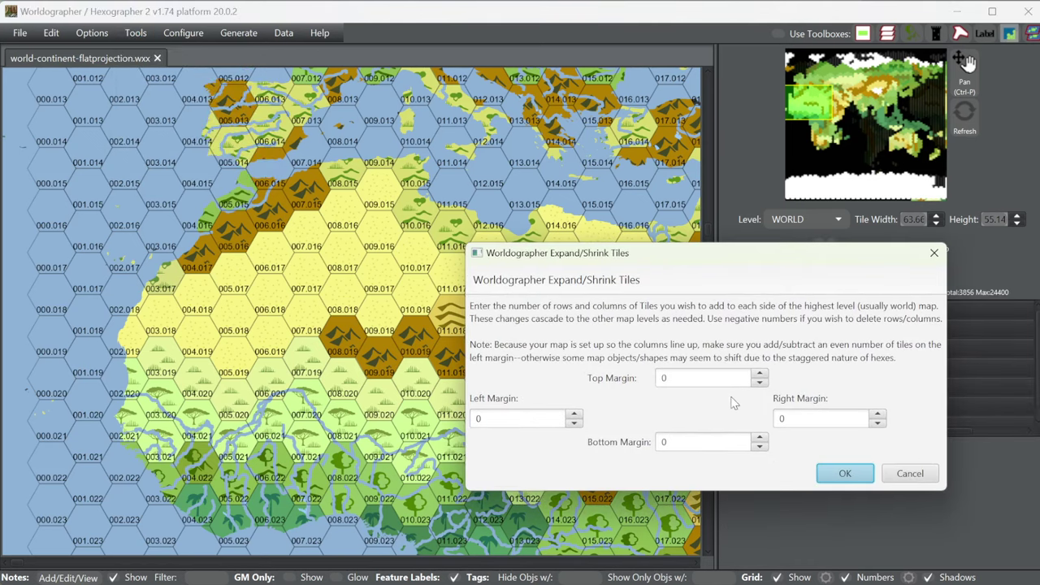
left_click(701, 381)
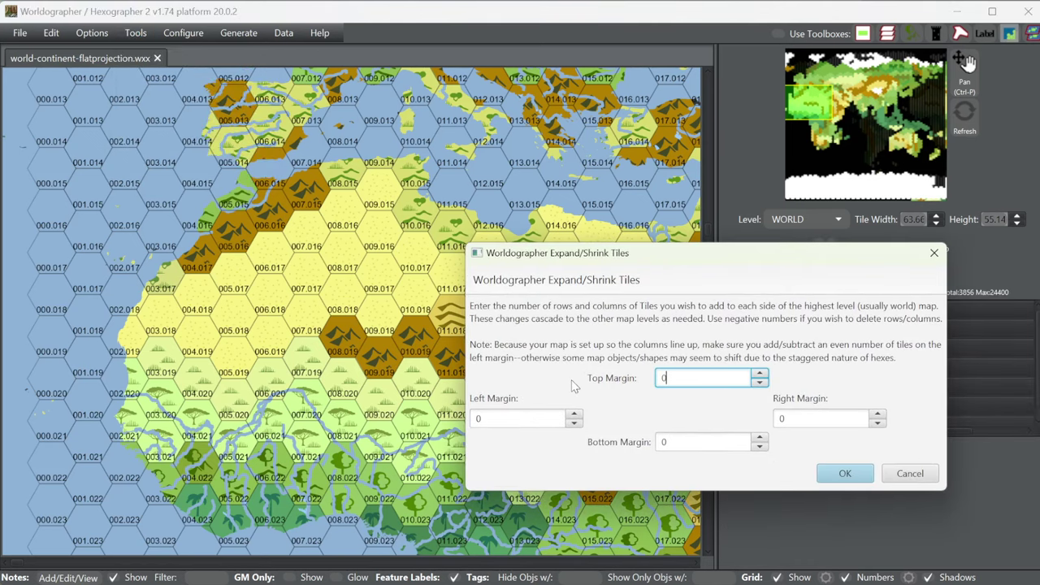
type("-14")
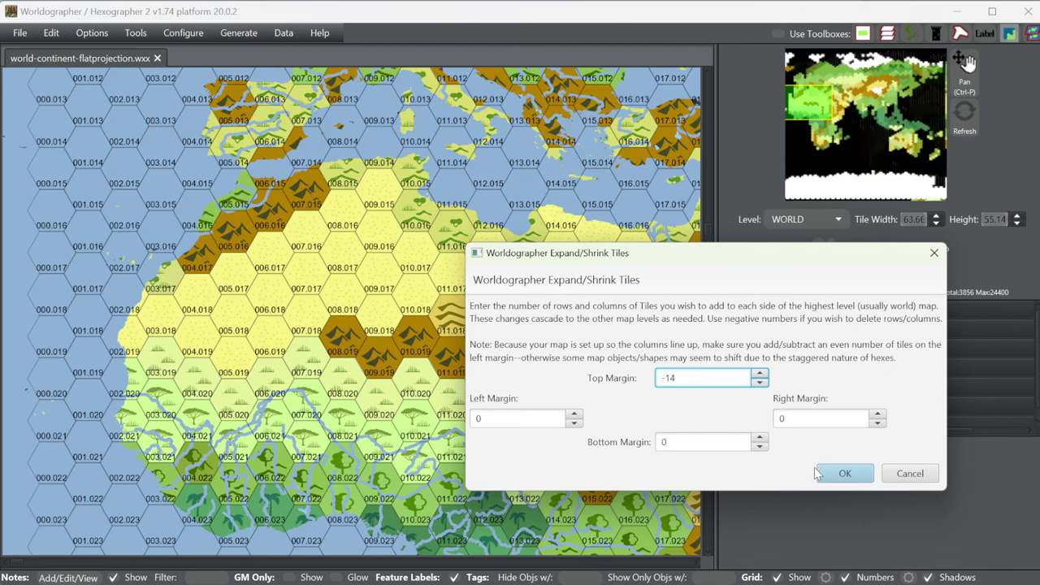
left_click(844, 473)
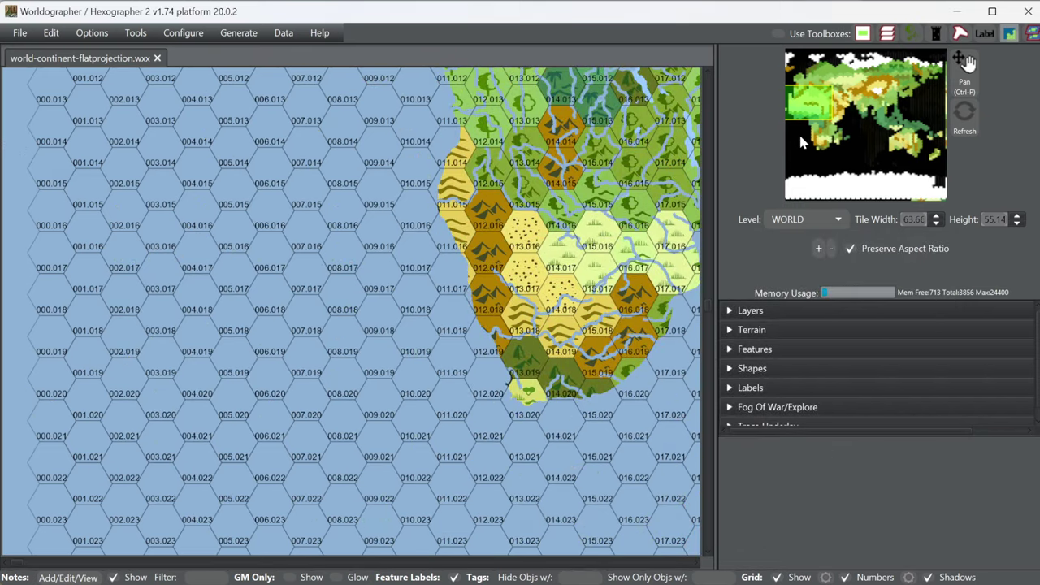
Pan to the map's top-left corner, East Africa, the Pacific edge, then back to Southeast Asia
left_click_drag(816, 104, 788, 72)
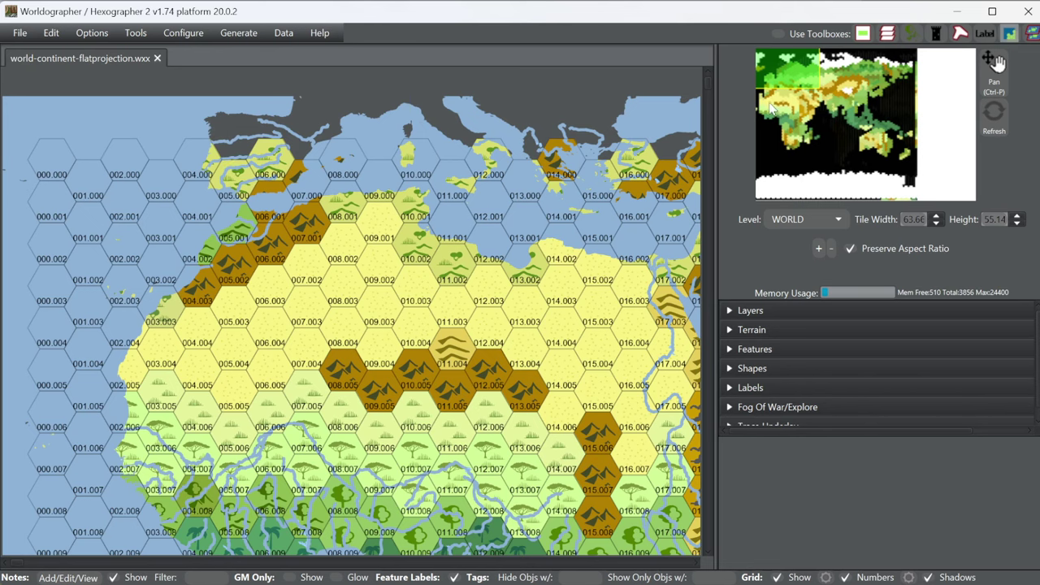
left_click_drag(791, 78, 821, 96)
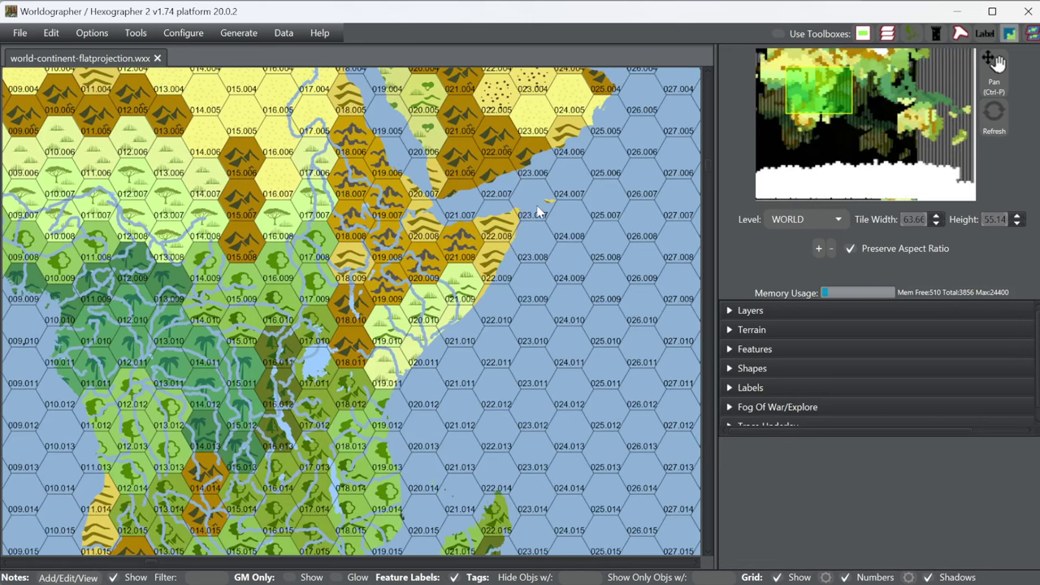
left_click_drag(837, 89, 949, 89)
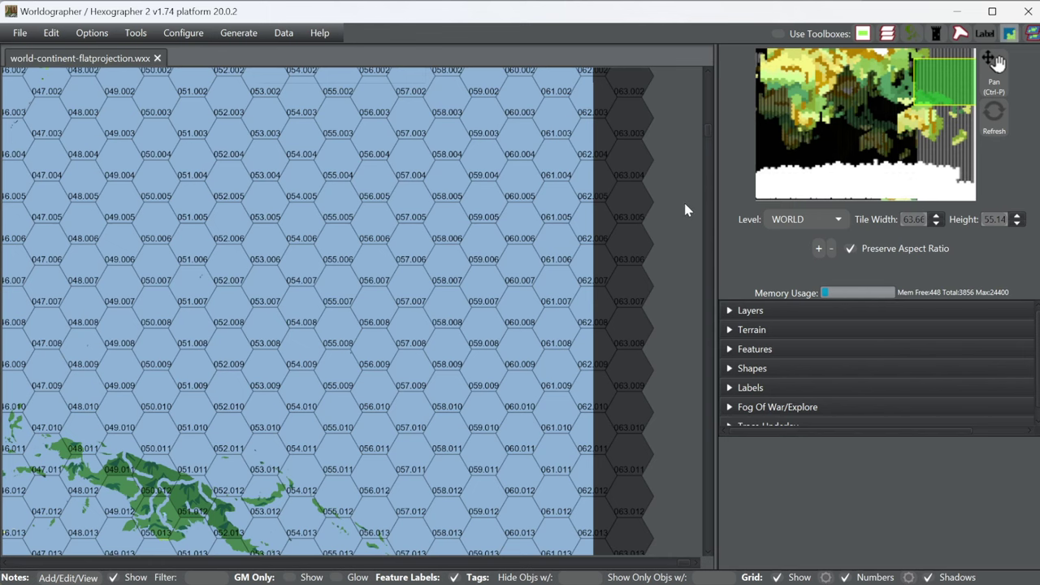
left_click_drag(940, 85, 827, 93)
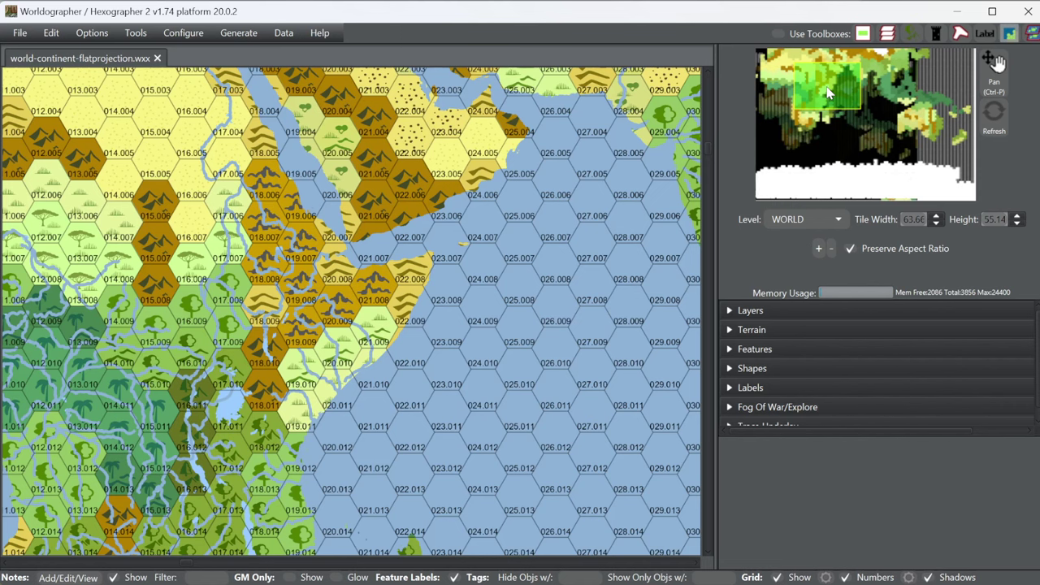
Remove the map's eastern columns with a negative Right Margin, then view the Horn of Africa
left_click(173, 41)
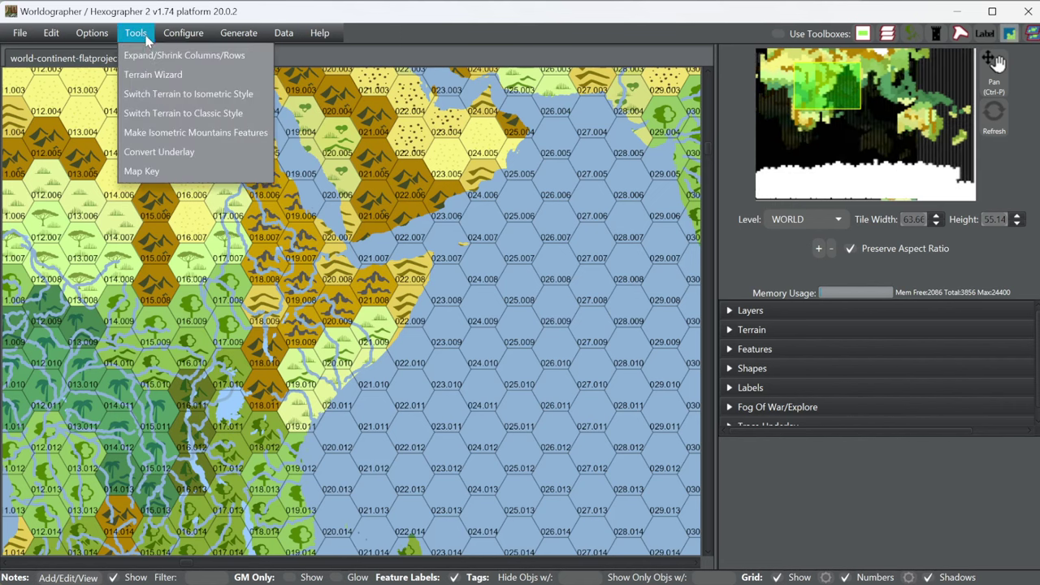
left_click(170, 57)
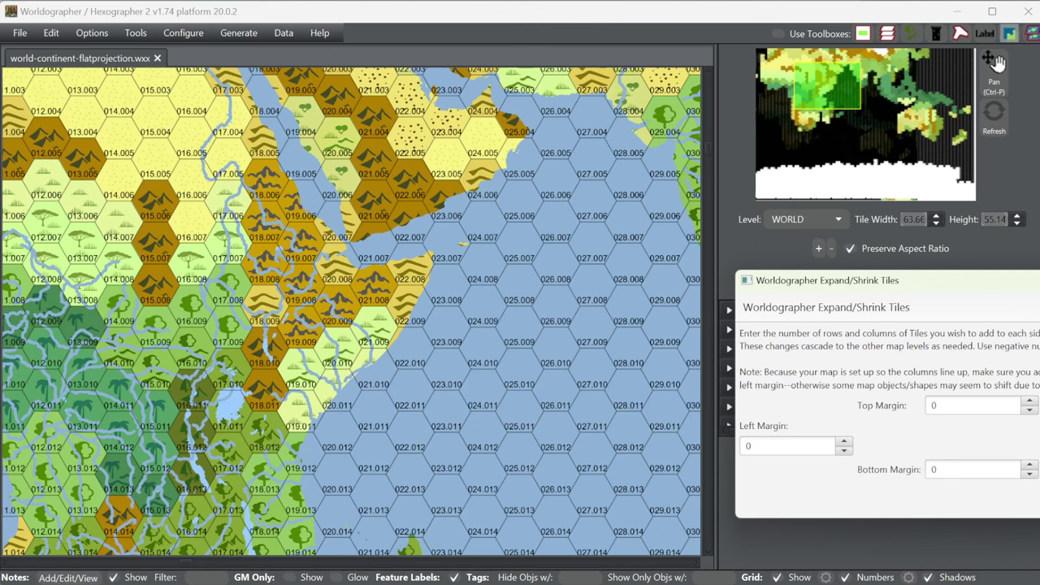
key("Return")
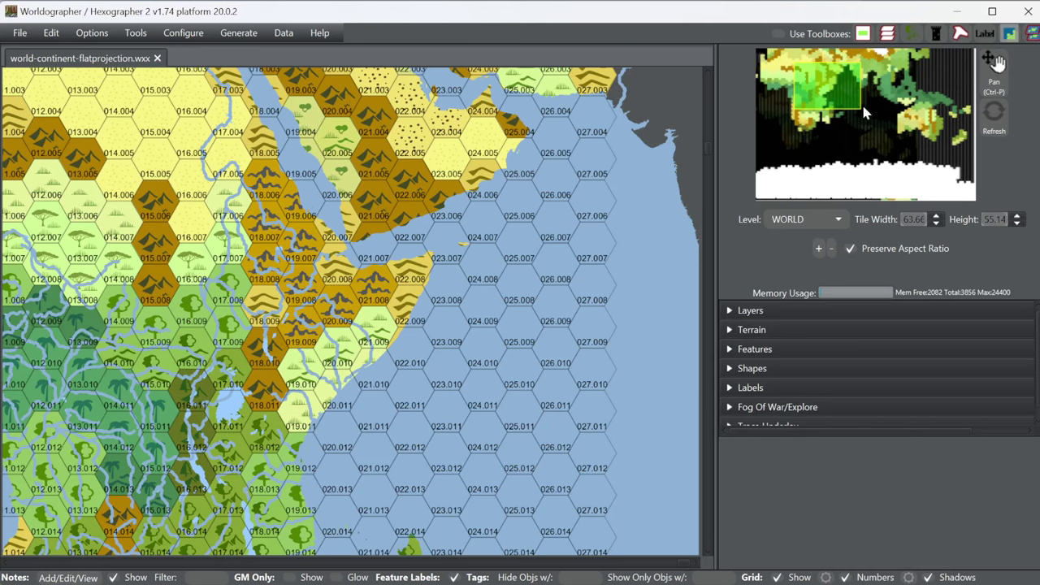
left_click_drag(831, 91, 897, 81)
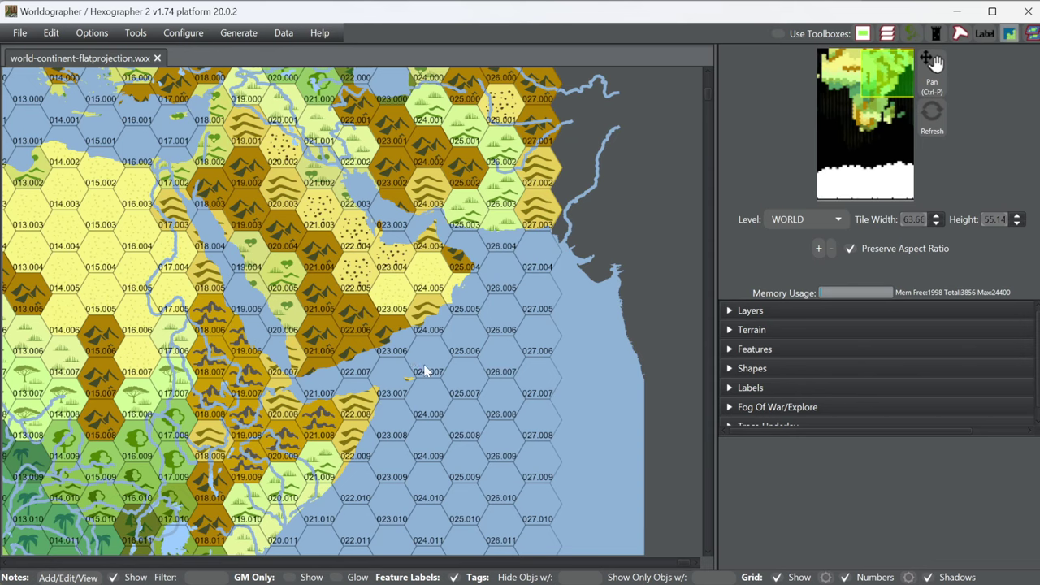
Pan the view down to the southern ocean and the polar ice on rows 030–031
left_click_drag(904, 62, 907, 115)
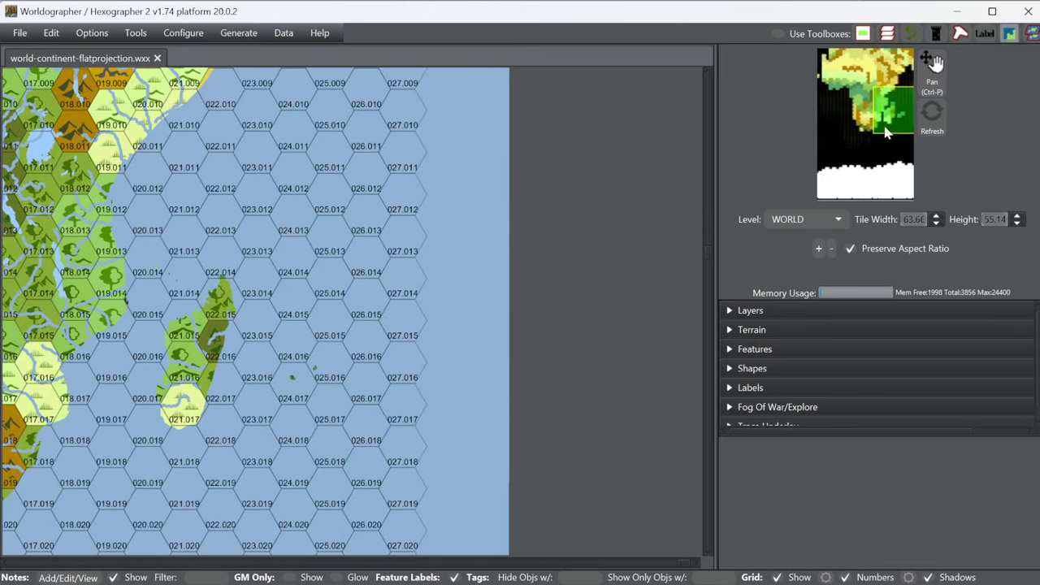
left_click_drag(905, 106, 881, 159)
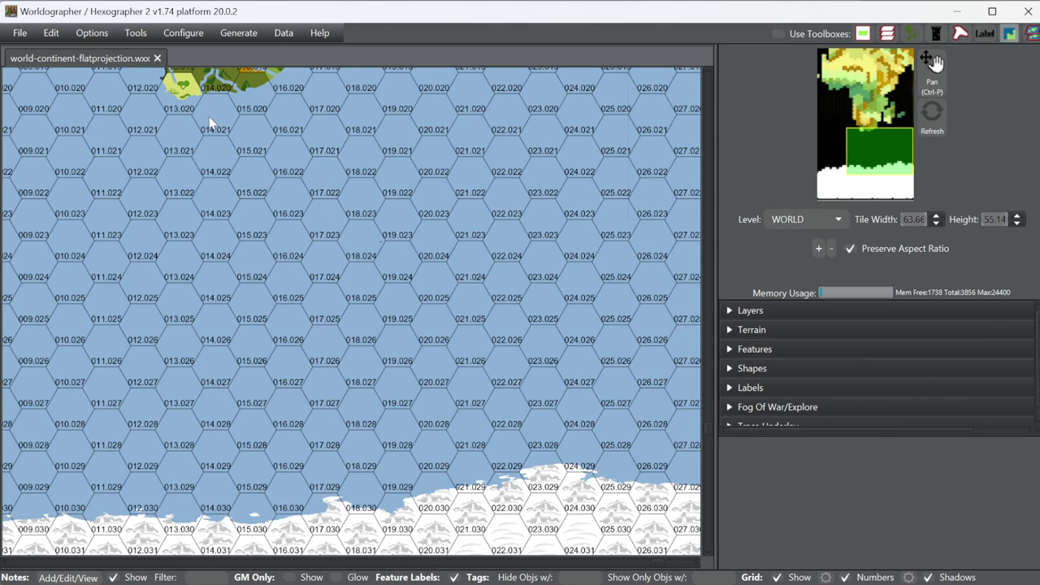
Shrink the map with Bottom Margin -14 so it ends at row 023 south of Africa
left_click(876, 163)
left_click_drag(876, 163, 869, 186)
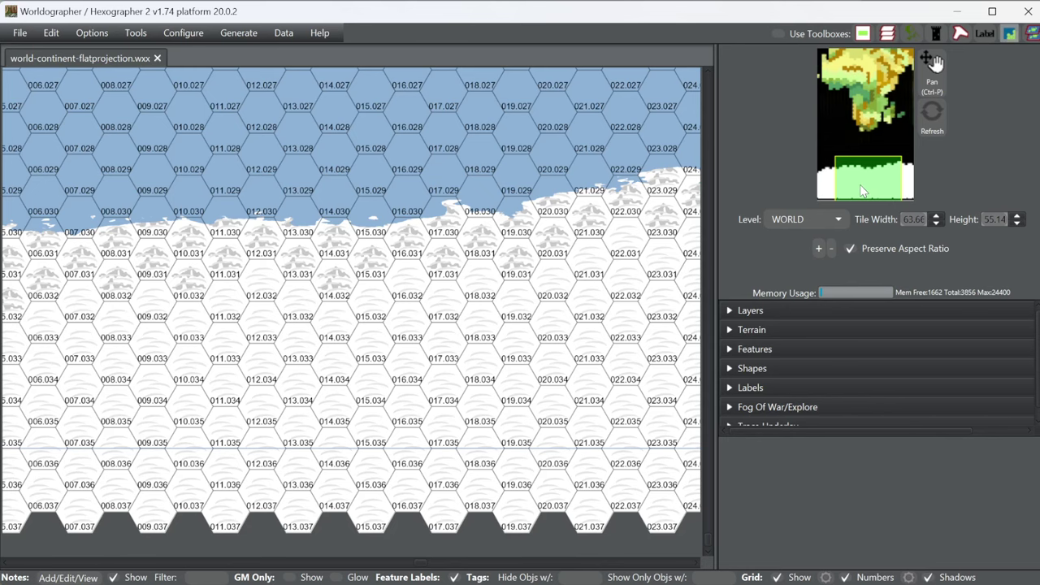
left_click(870, 137)
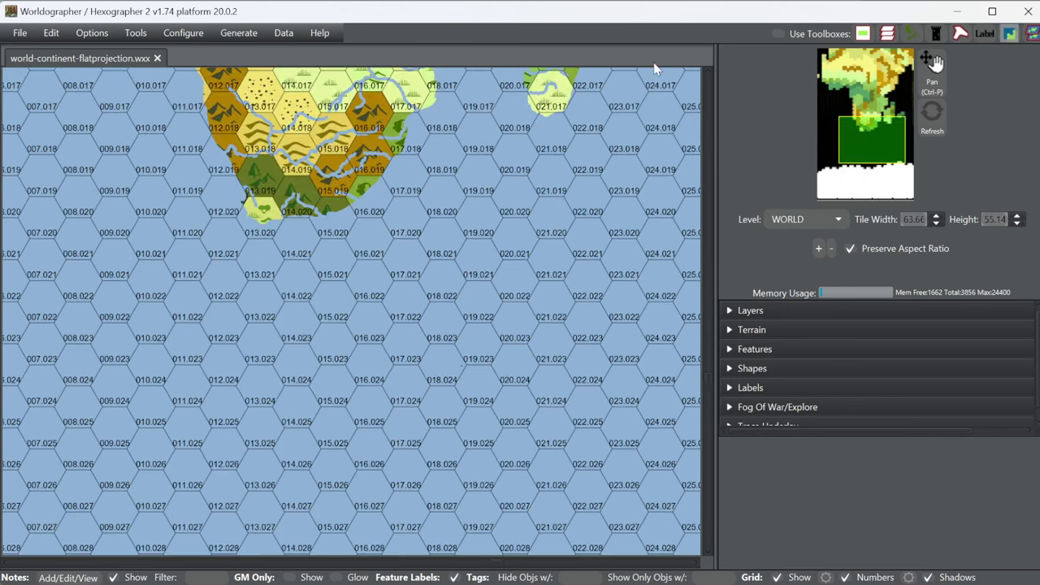
left_click(175, 38)
mouse_move(140, 40)
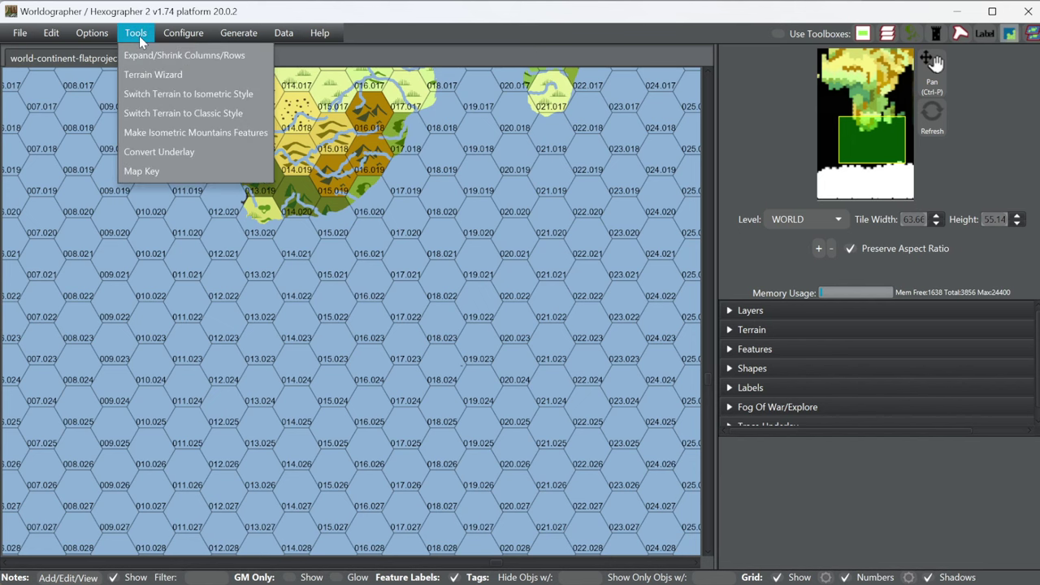
left_click(159, 55)
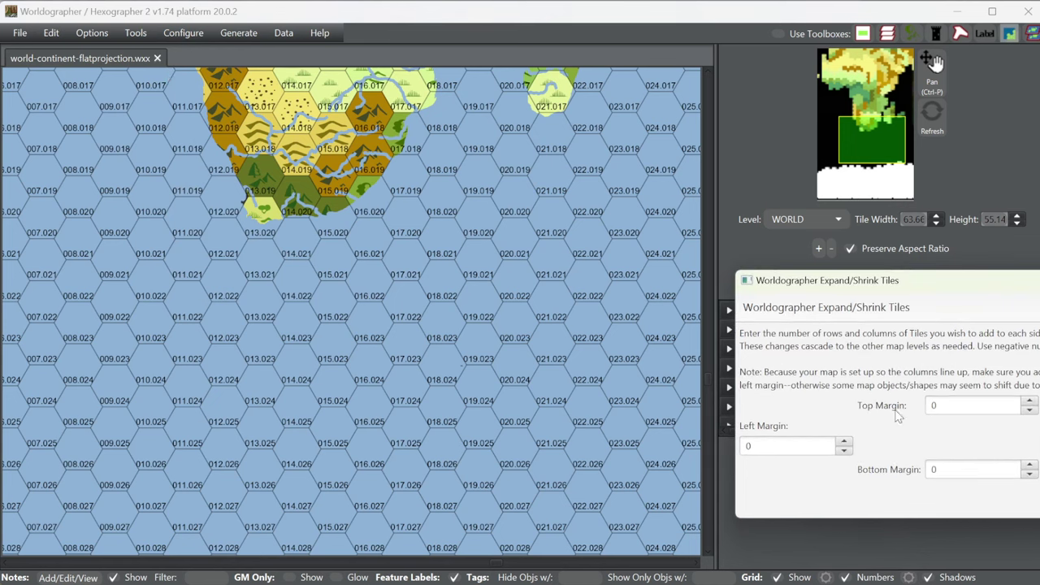
double_click(932, 469)
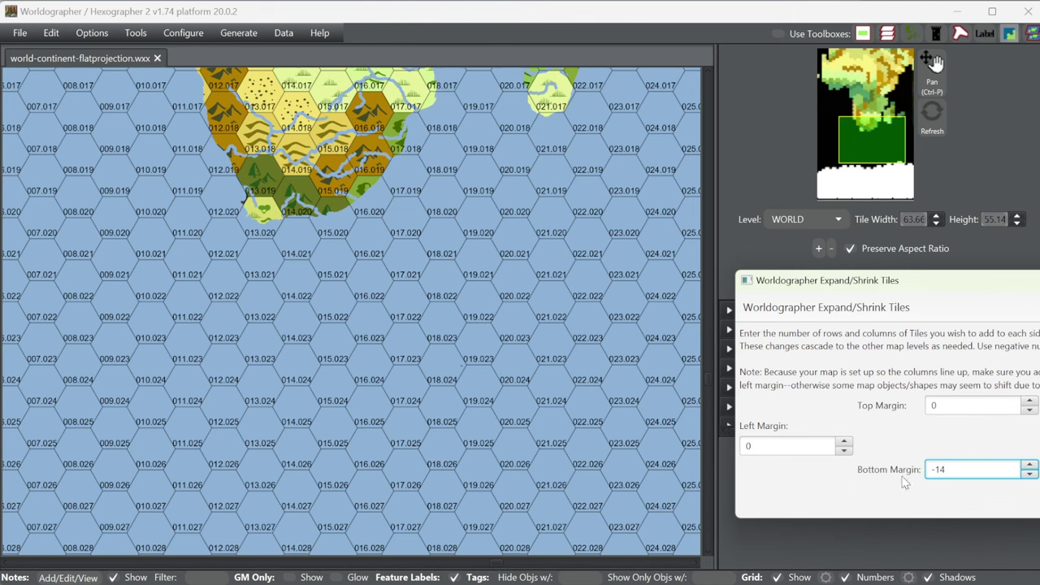
key("Return")
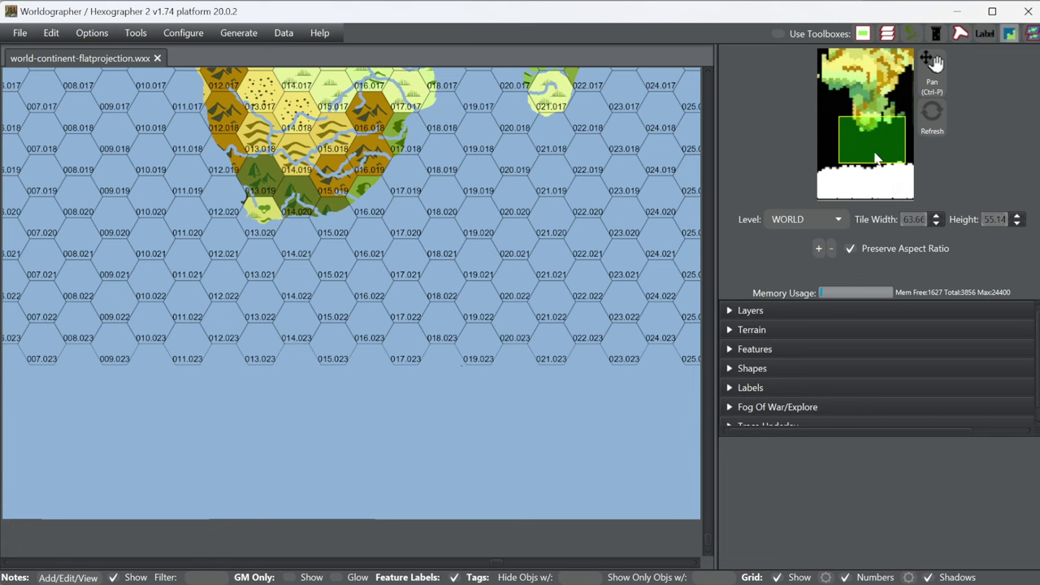
mouse_move(890, 145)
left_mouse_down()
mouse_move(857, 166)
mouse_move(831, 136)
mouse_move(812, 86)
mouse_move(831, 70)
mouse_move(917, 91)
mouse_move(915, 105)
mouse_move(885, 124)
mouse_move(852, 126)
mouse_move(853, 151)
mouse_move(876, 151)
left_mouse_up()
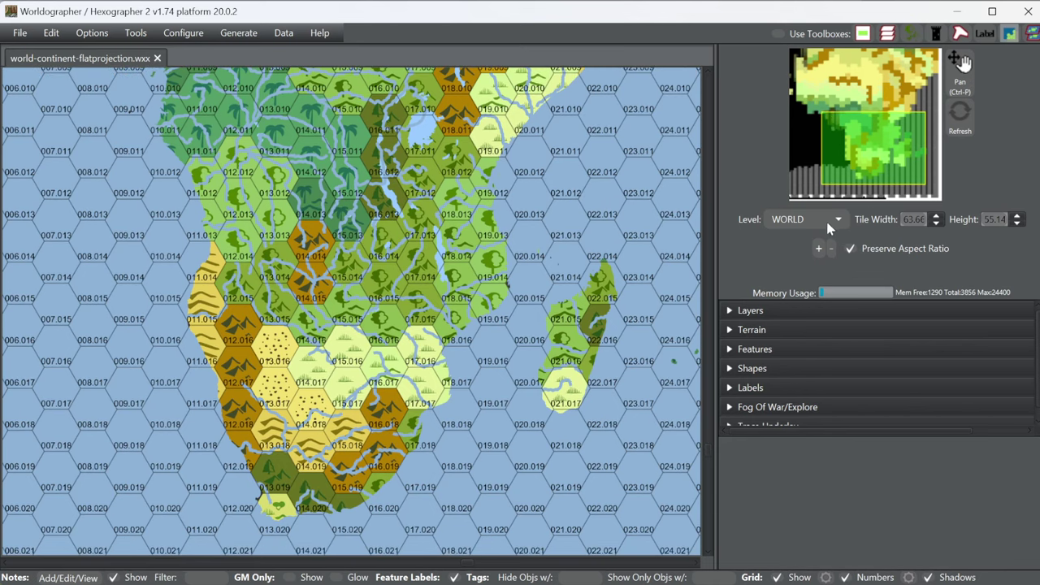
Keep WORLD as the active level and delete the CONTINENT map level
left_click(839, 221)
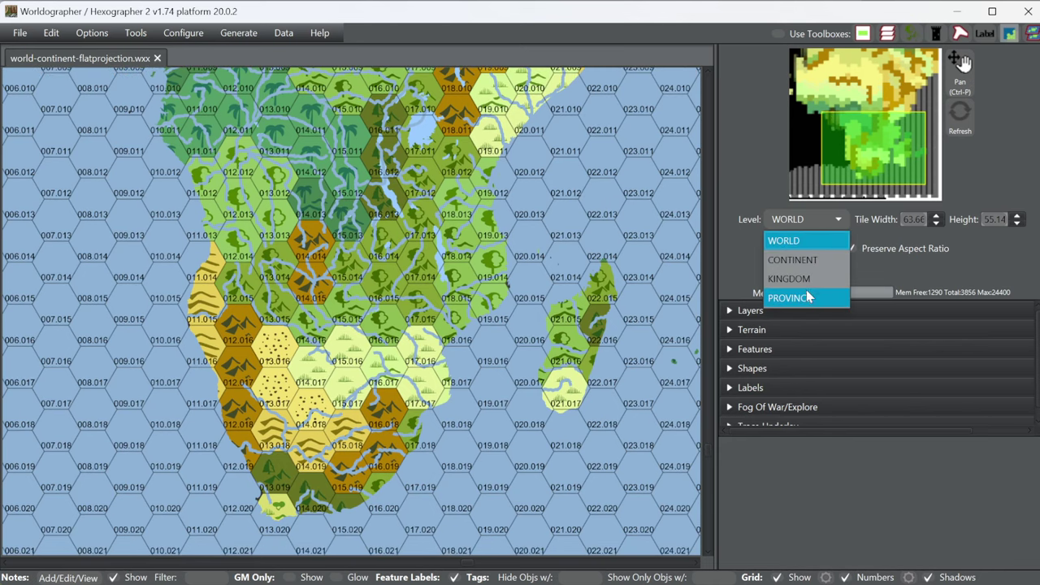
left_click(967, 279)
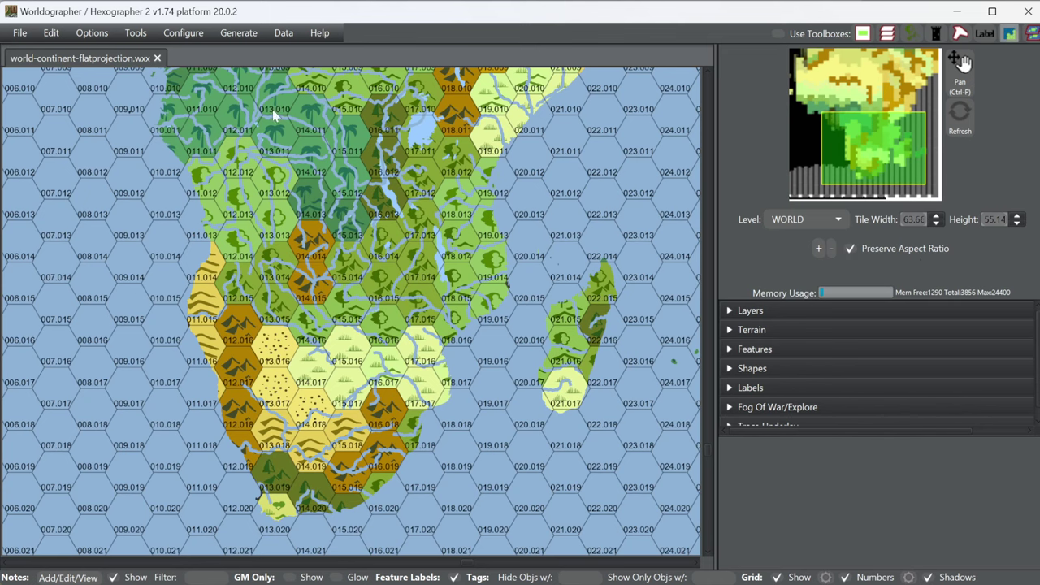
left_click(189, 33)
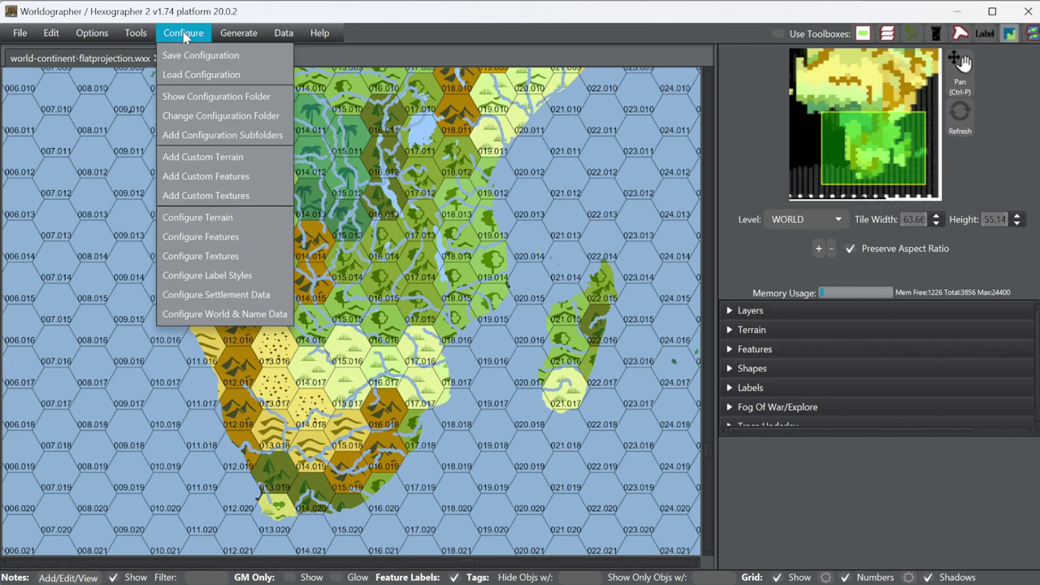
mouse_move(228, 28)
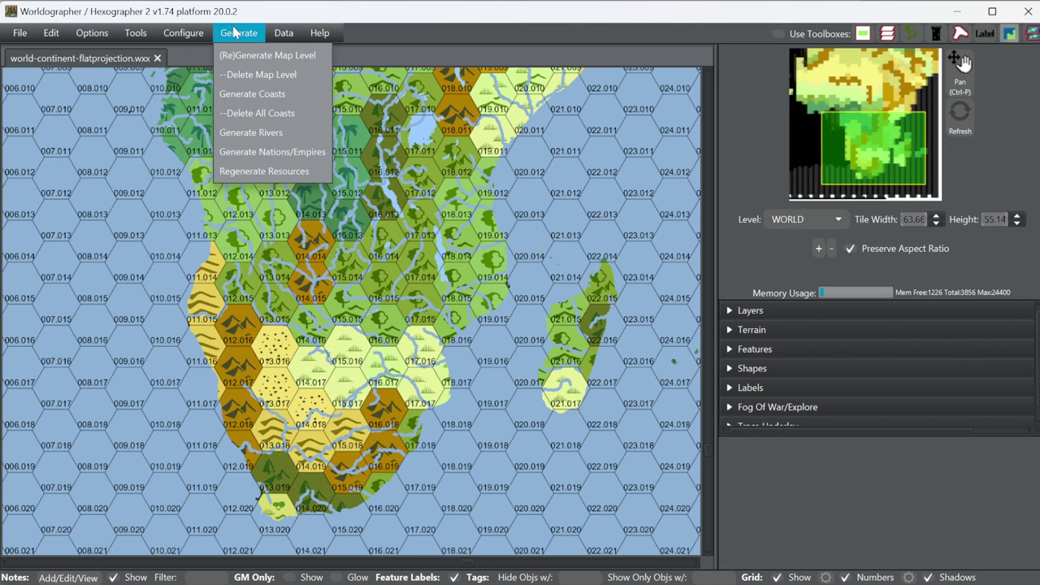
left_click(252, 74)
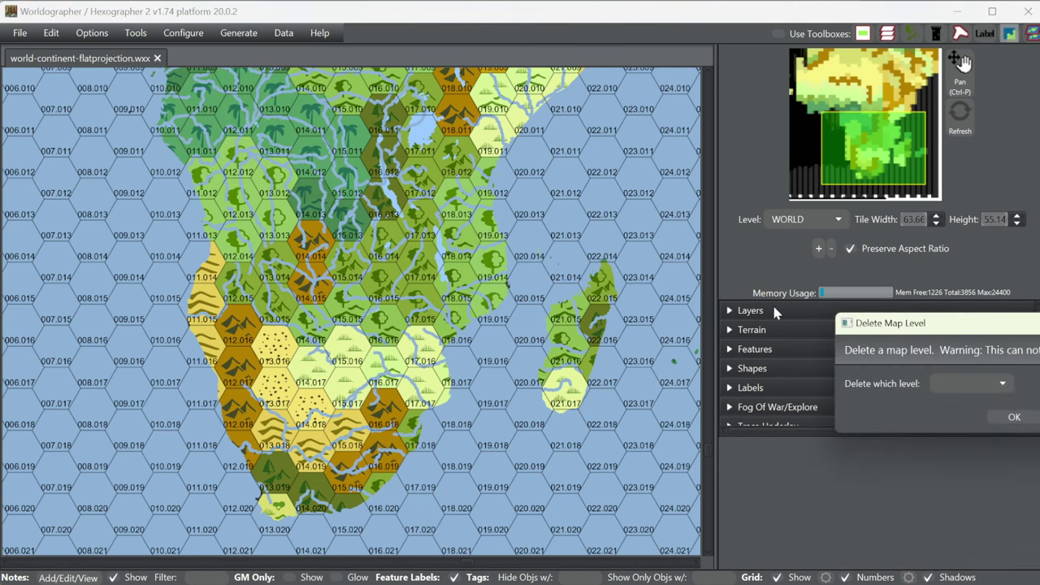
left_click(947, 390)
left_click(957, 424)
left_click(1022, 418)
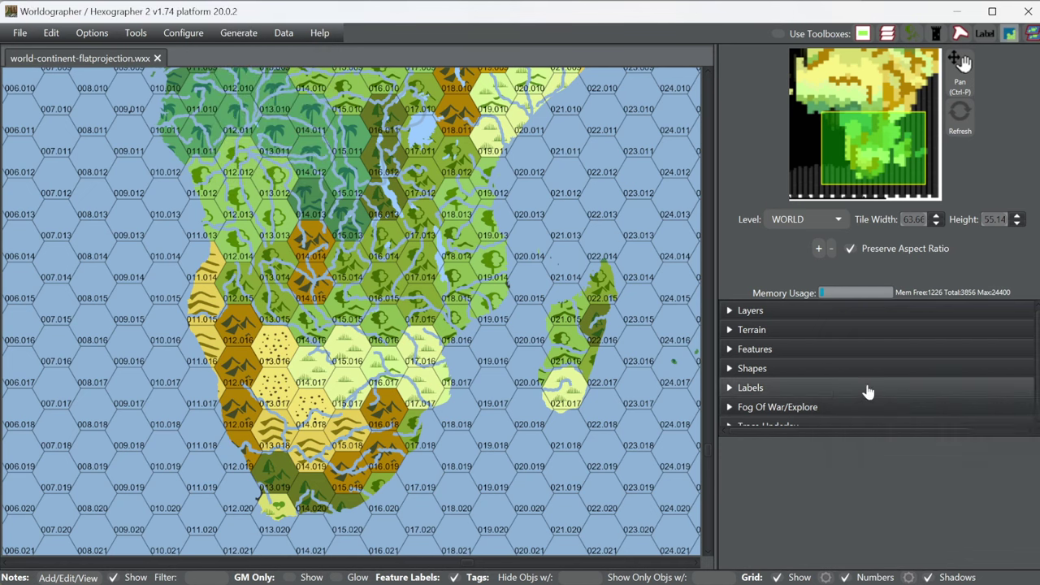
Regenerate a map level based on WORLD to create a new CONTINENT level
left_click(230, 34)
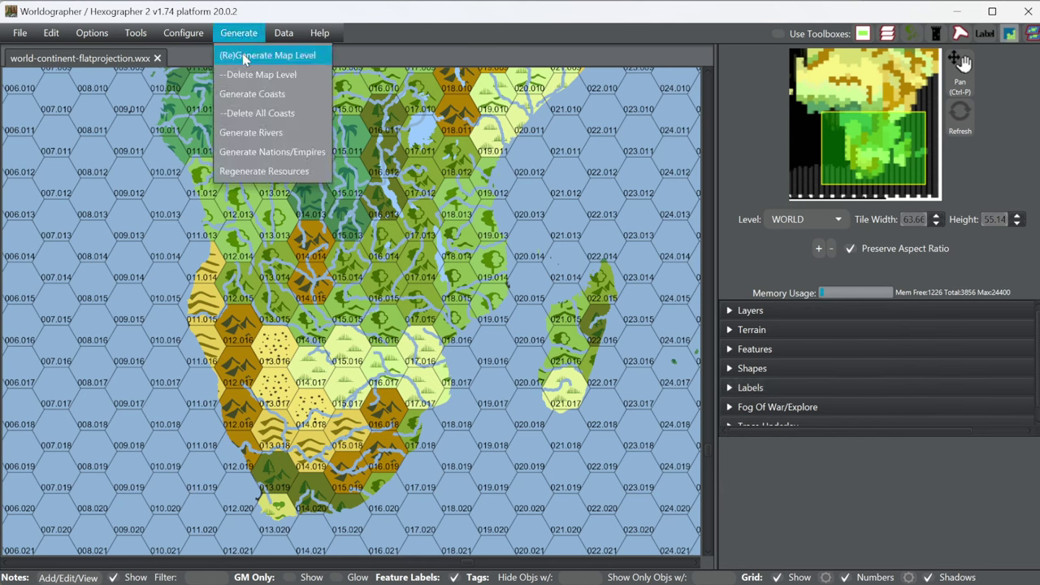
left_click(247, 56)
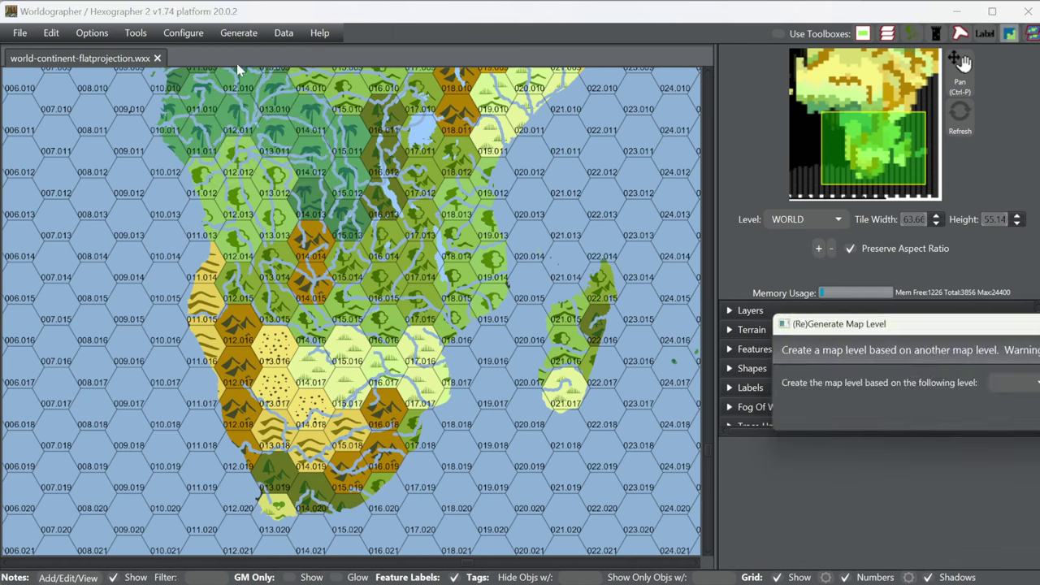
left_click(1003, 384)
left_click(1011, 413)
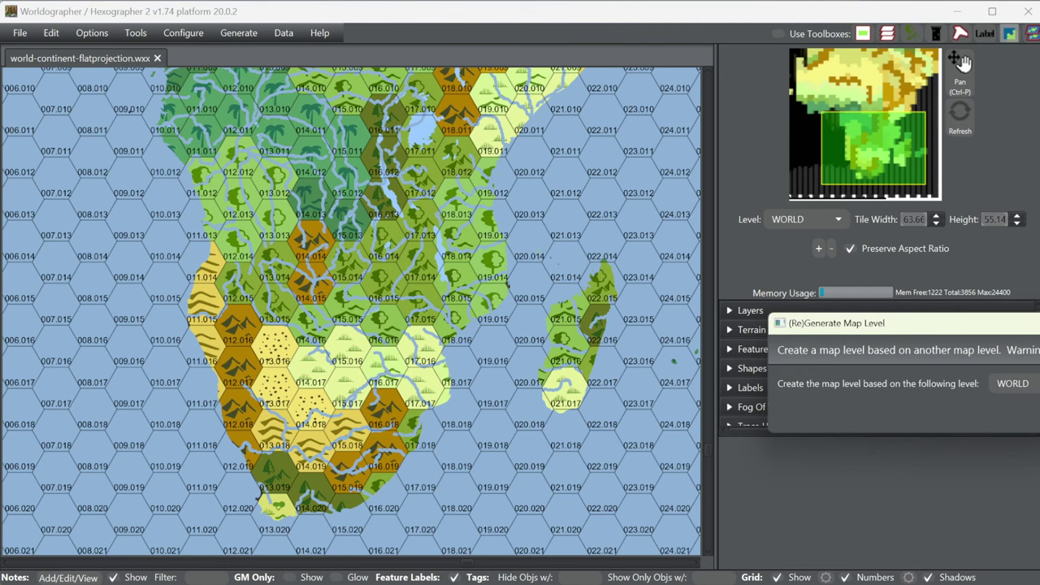
left_click(910, 385)
left_click(934, 411)
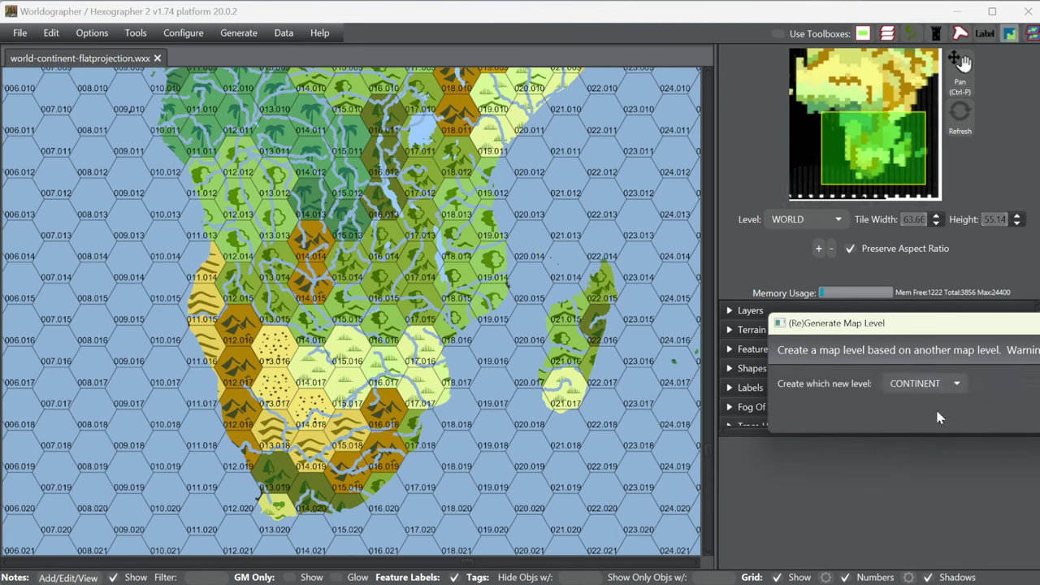
key("Return")
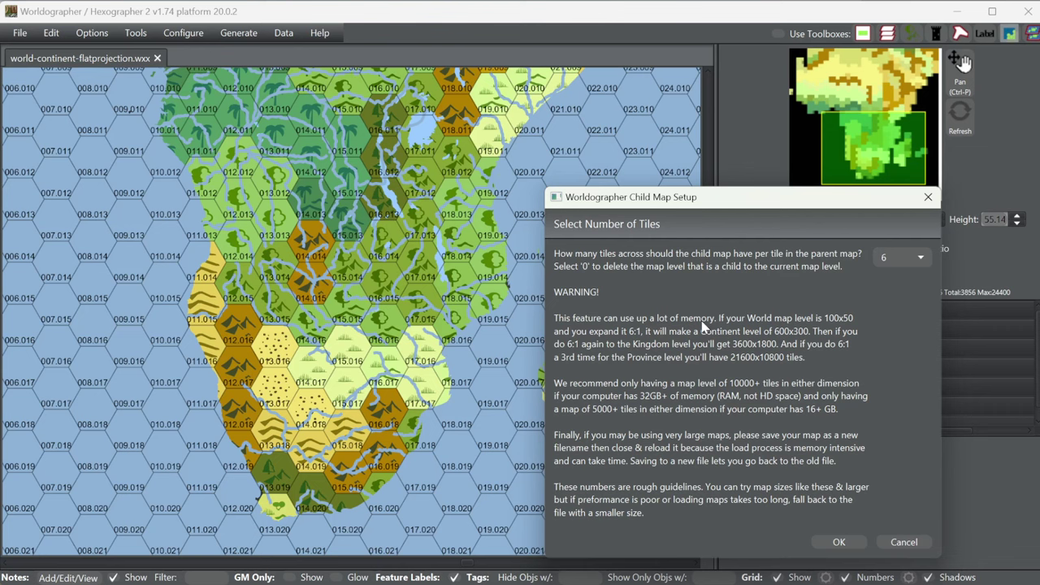
Accept 6 tiles per parent hex, dismiss the Finished notice, and zoom out over the East African lakes
left_click(854, 543)
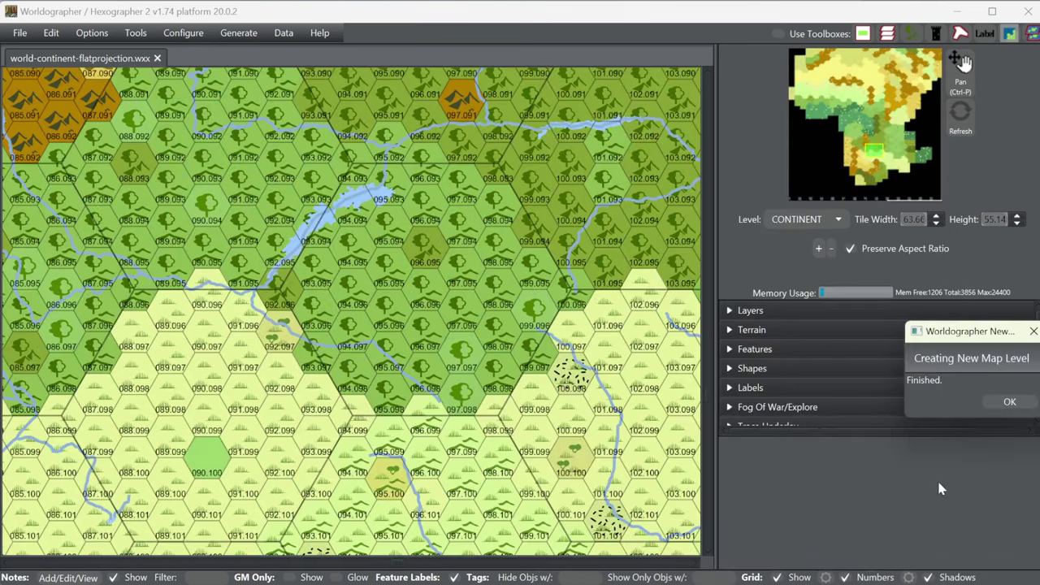
left_click(1004, 402)
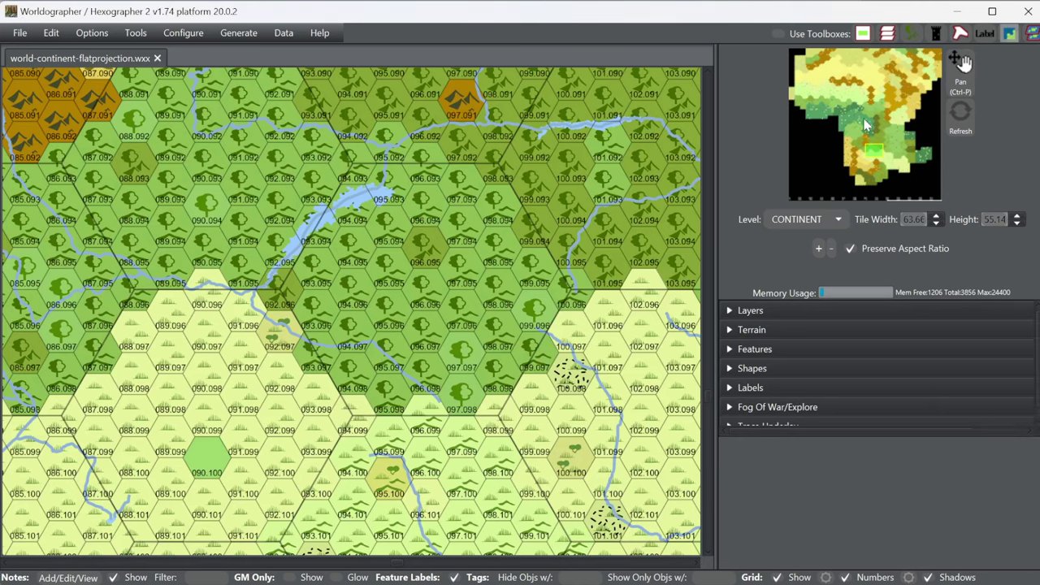
left_click(880, 146)
scroll(434, 290, "down", 5)
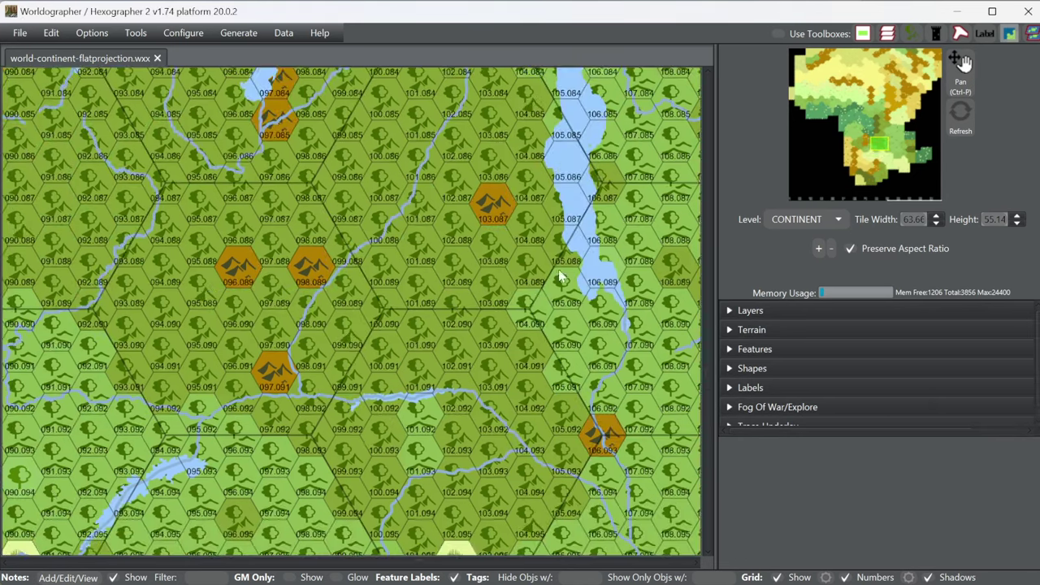
scroll(402, 285, "down", 1)
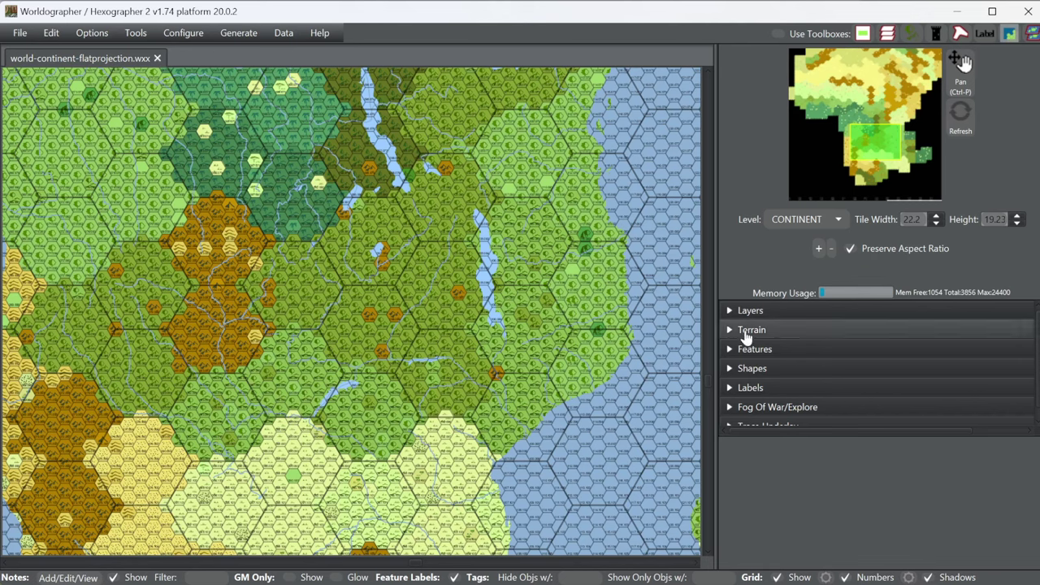
Filter the terrain palette to Favorites and choose Forest Decid. as the paint terrain
left_click(746, 330)
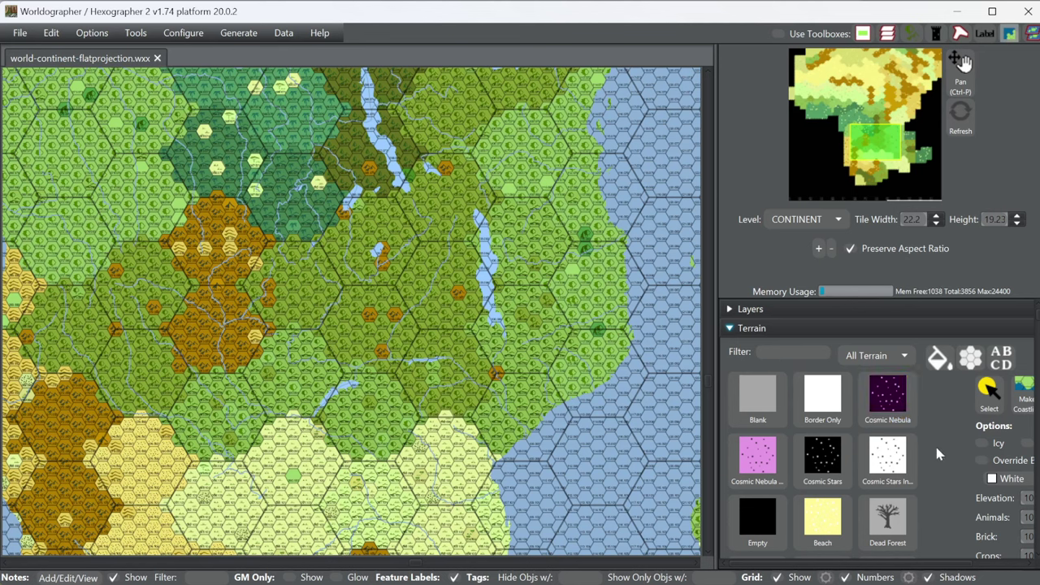
scroll(934, 447, "down", 2)
scroll(968, 367, "up", 2)
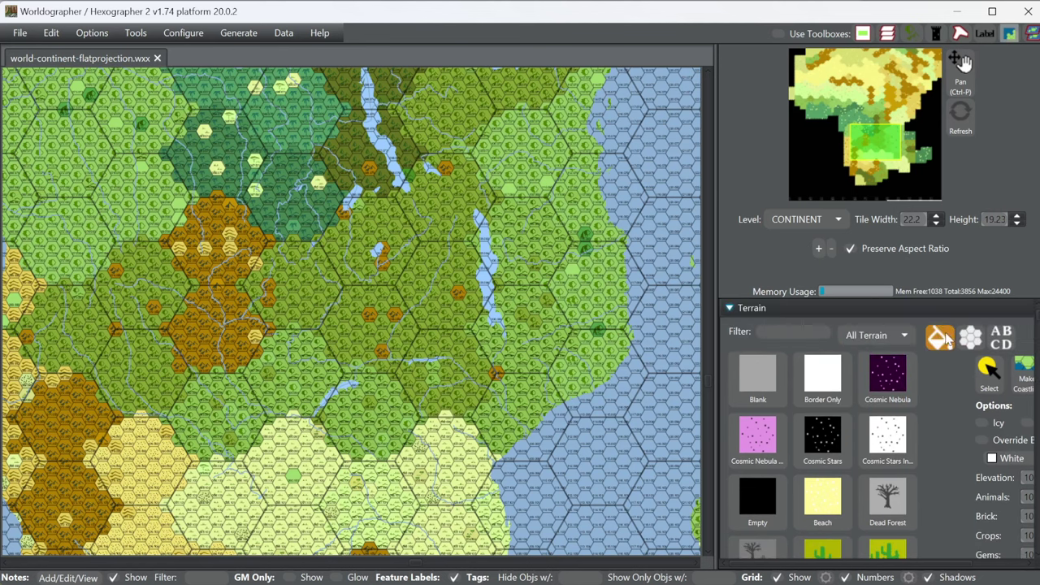
left_click(882, 336)
left_click(861, 376)
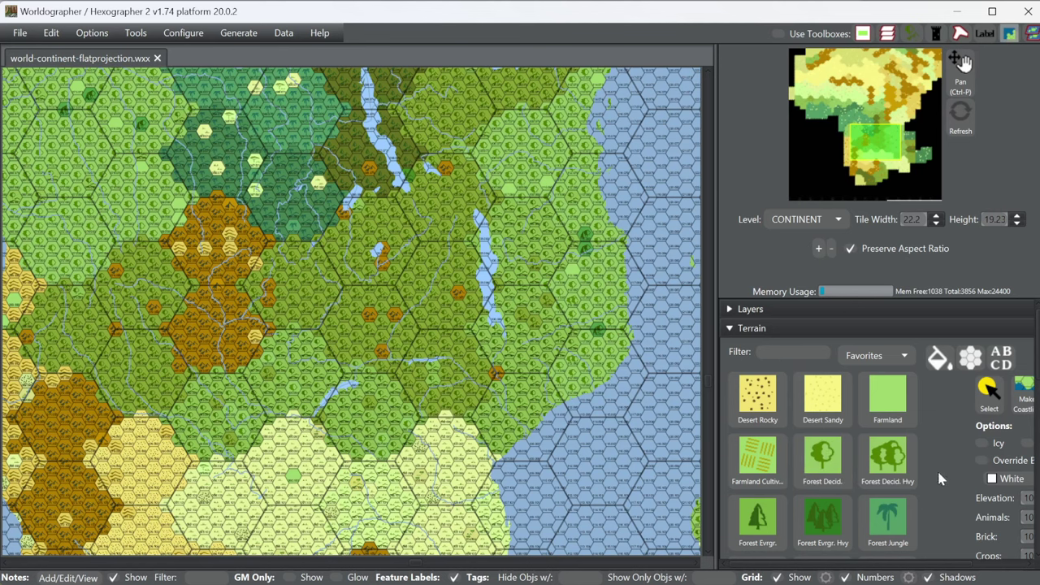
scroll(935, 467, "down", 1)
left_click(887, 416)
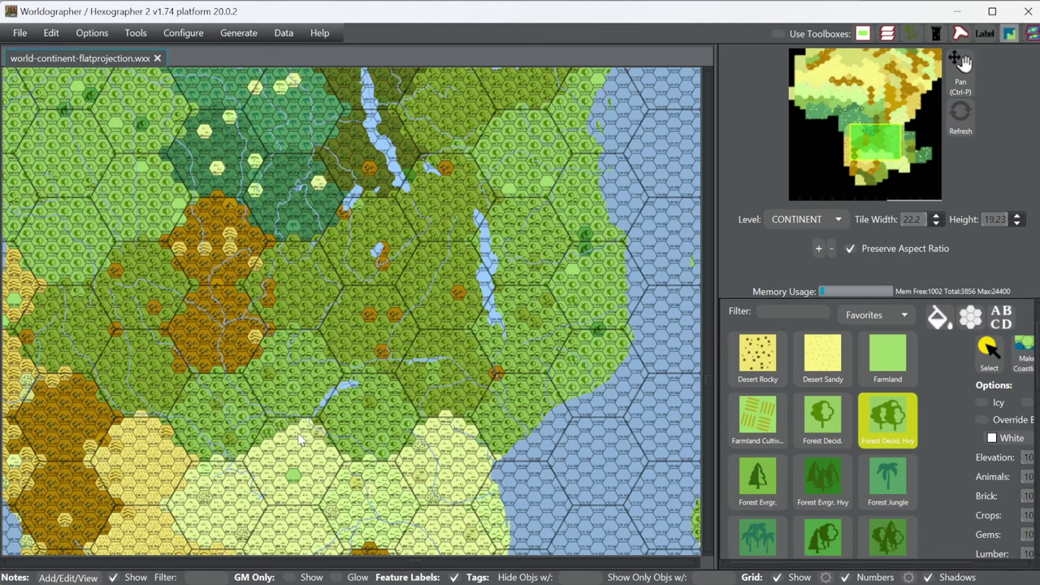
left_click(824, 429)
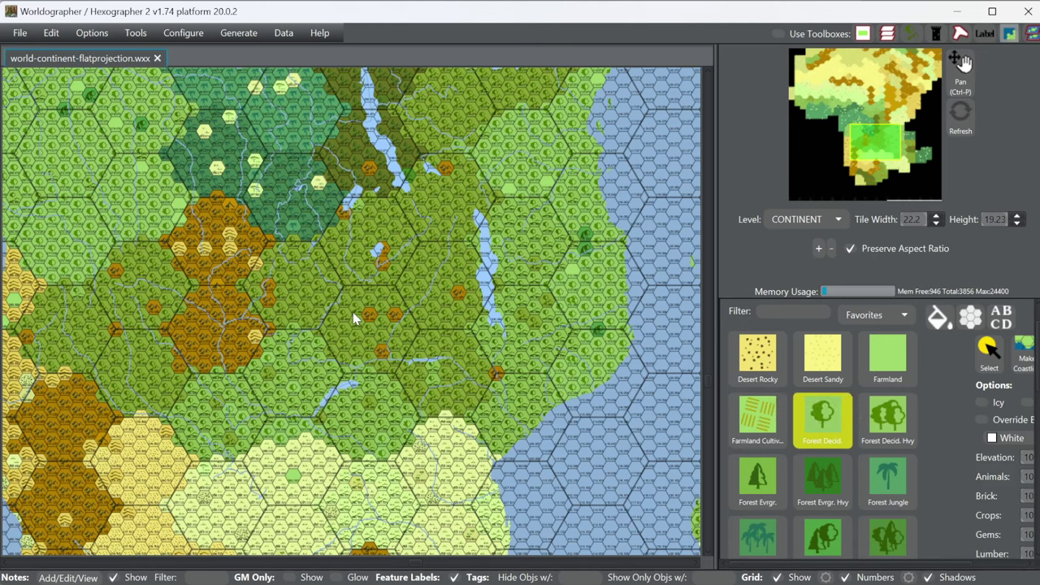
scroll(355, 332, "down", 5)
scroll(359, 333, "down", 3)
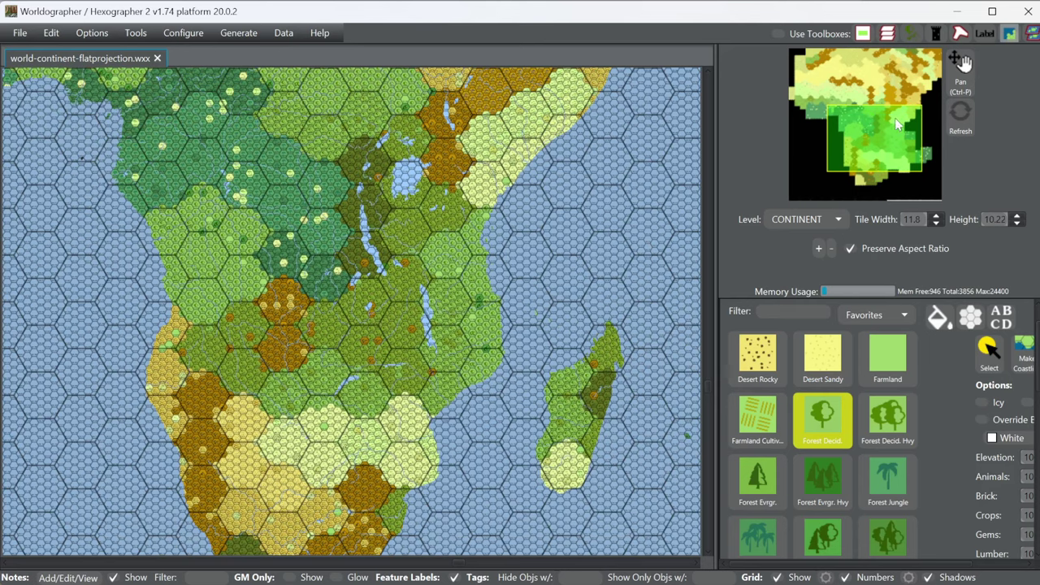
Move the view to northwest Africa and the Sahara and choose Desert Sandy terrain
left_click_drag(895, 118, 823, 80)
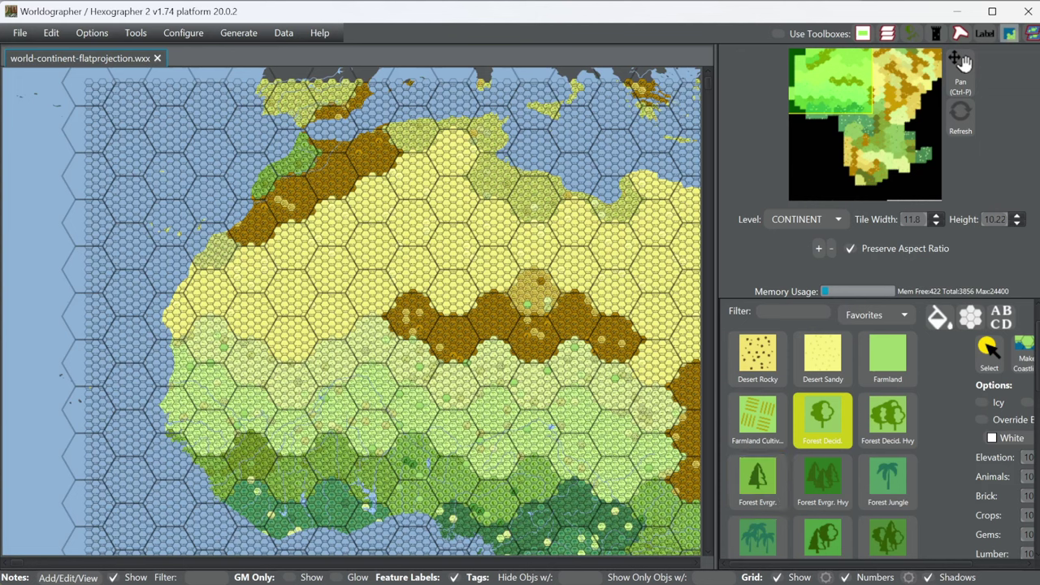
left_click(823, 364)
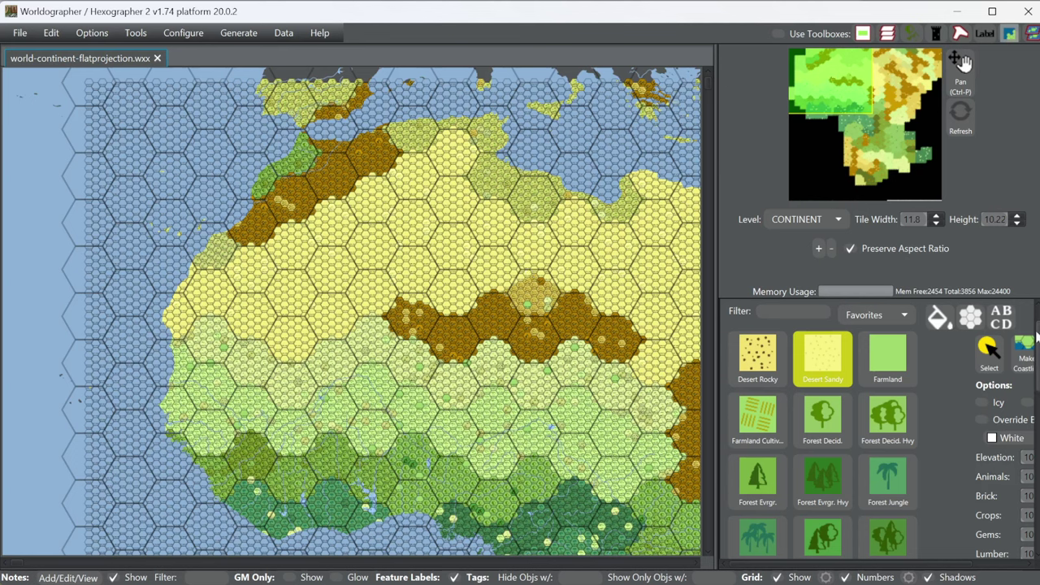
Choose Mtns and paint small mountain hexes along the edges of the Sahara's brown ridge
scroll(1037, 337, "down", 5)
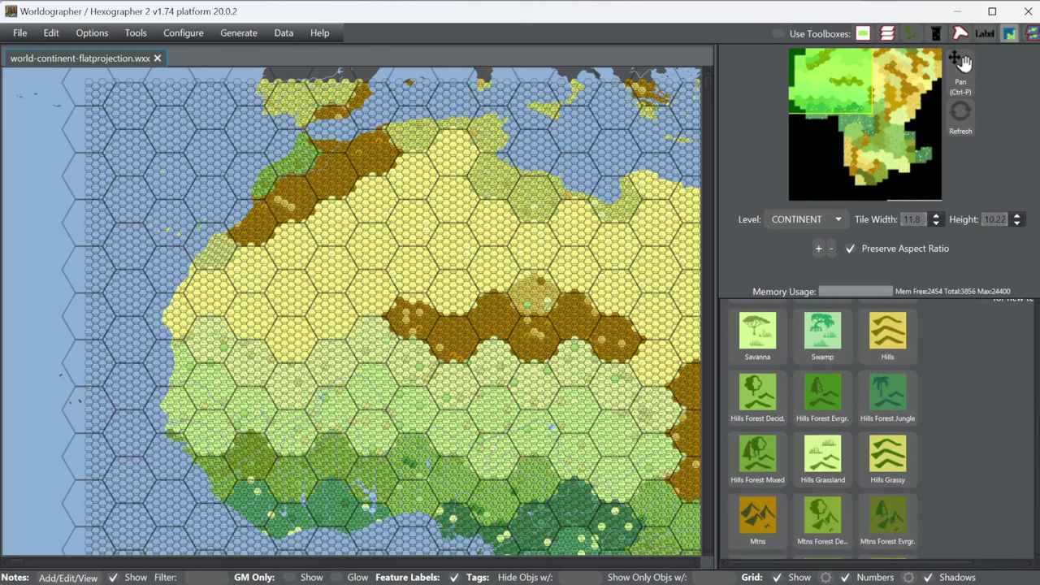
scroll(812, 439, "down", 2)
left_click(757, 440)
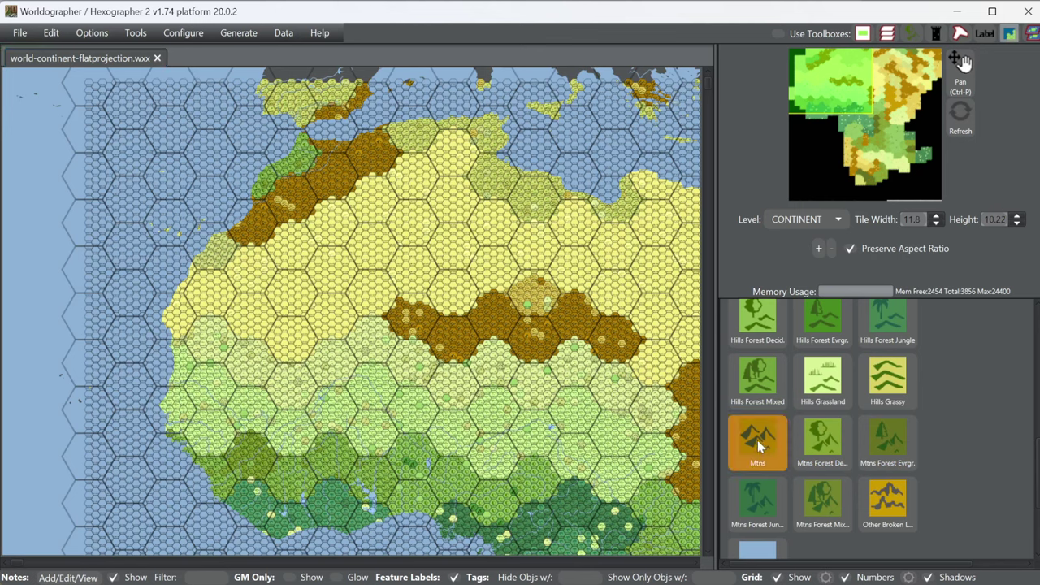
left_click(381, 335)
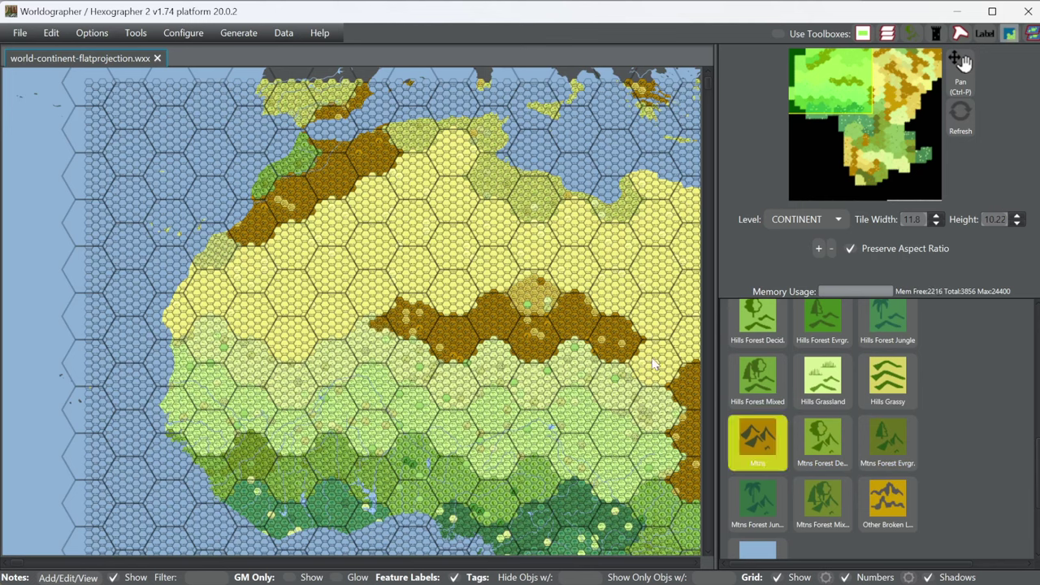
left_click(644, 331)
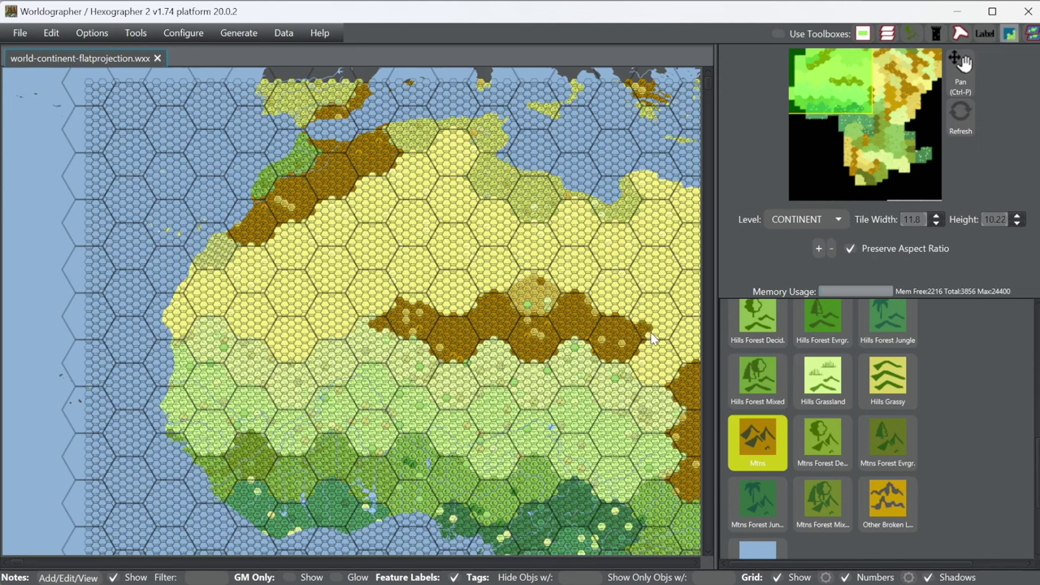